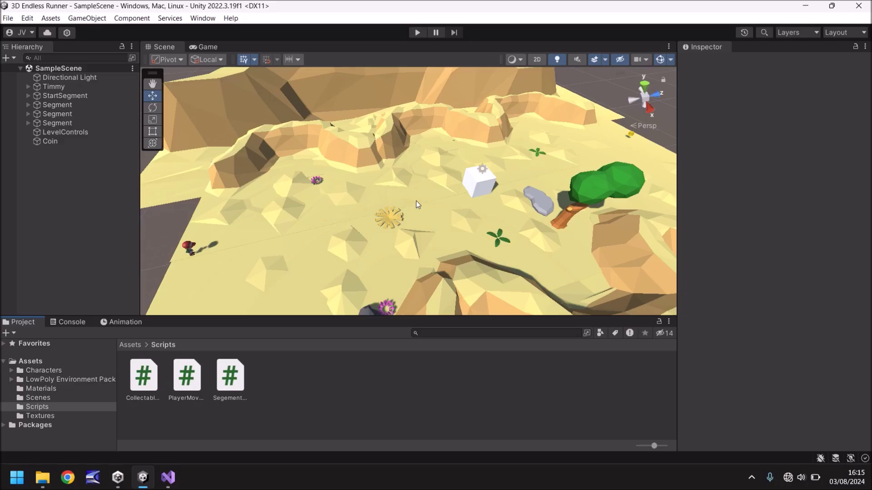
Create a new folder named Audio in the project's Assets folder
left_click(33, 360)
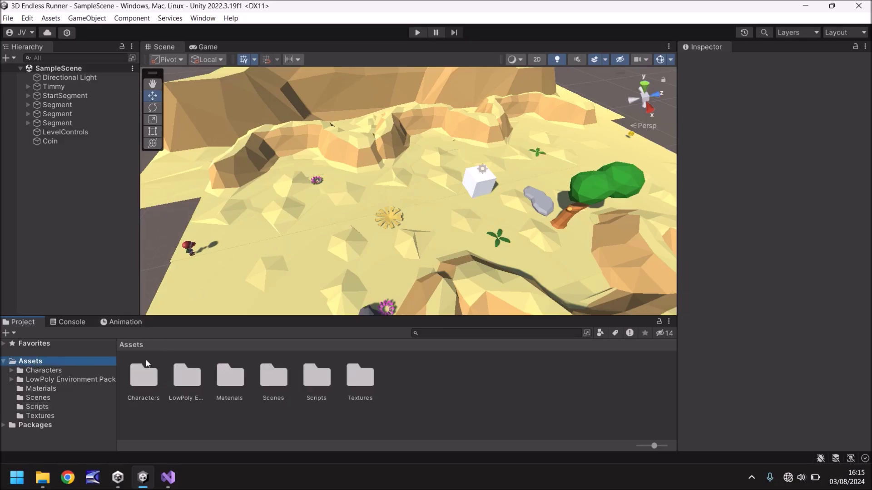
right_click(431, 379)
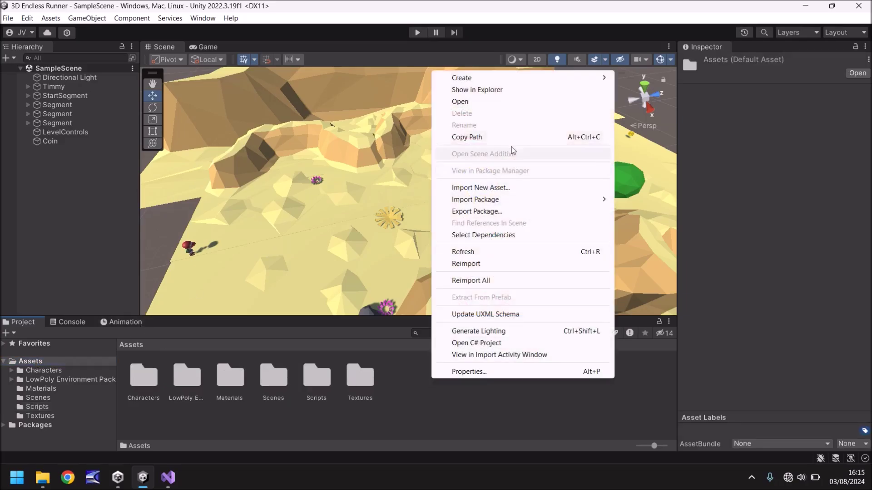
mouse_move(488, 81)
left_click(658, 26)
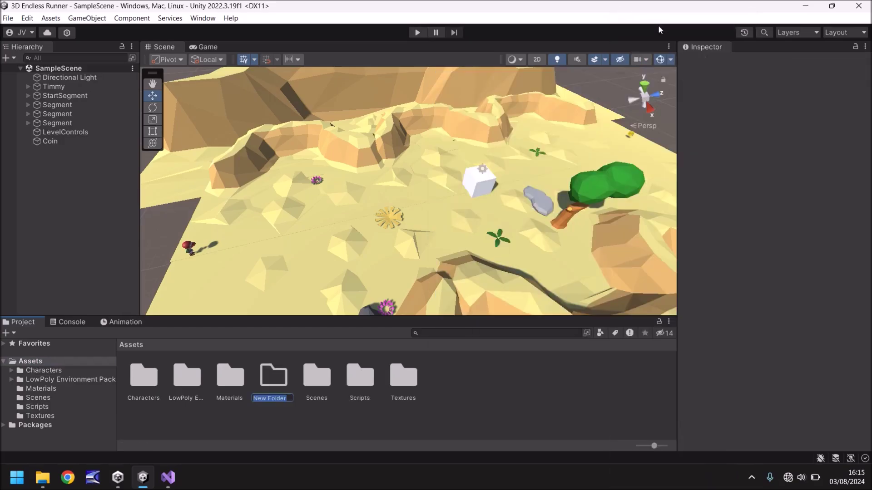
type("Audio")
key("Return")
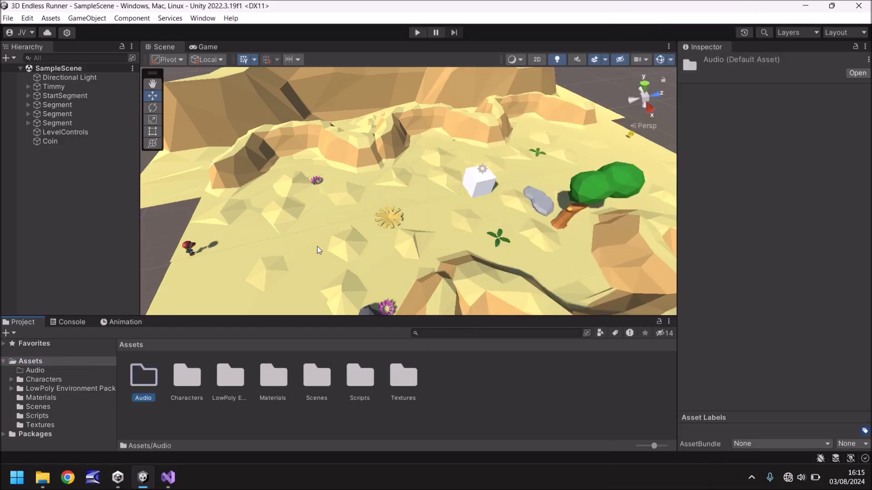
Open the Audio folder and create a subfolder named FX inside it
key("Return")
right_click(253, 387)
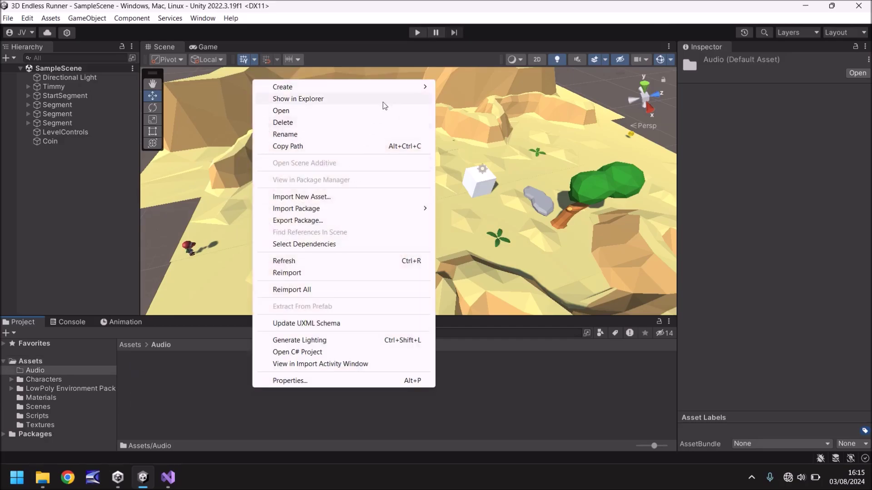
mouse_move(390, 89)
left_click(472, 27)
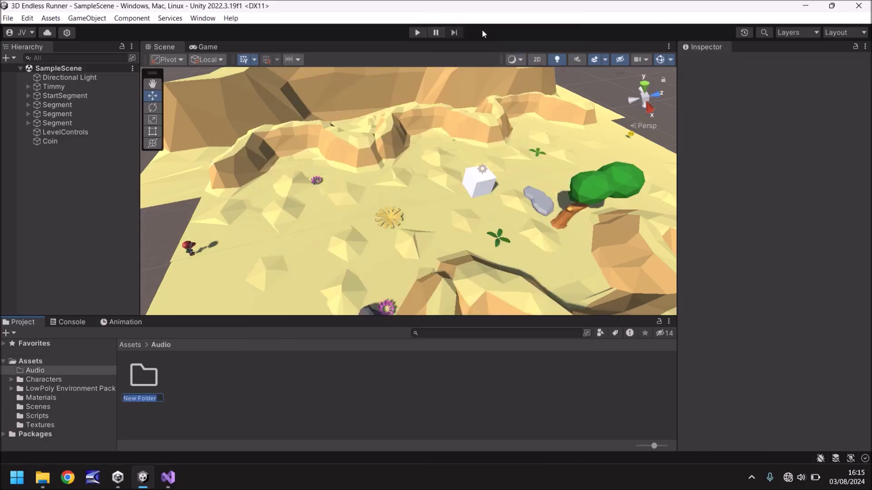
type("FX")
key("Return")
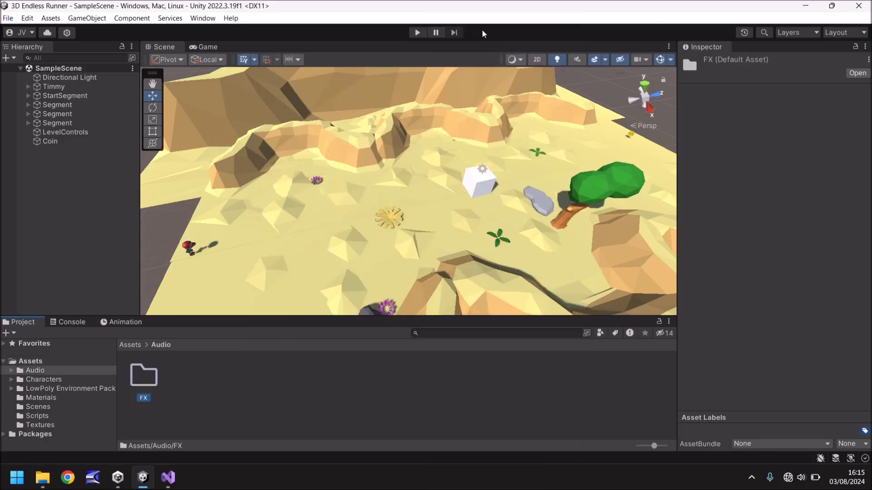
Create a second subfolder named BGM inside the Audio folder
right_click(255, 381)
mouse_move(394, 80)
left_click(486, 27)
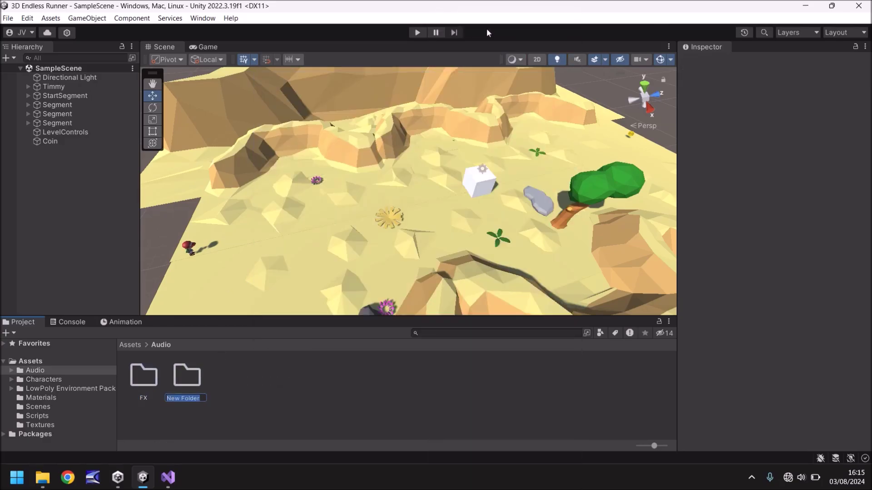
type("BGM")
key("Return")
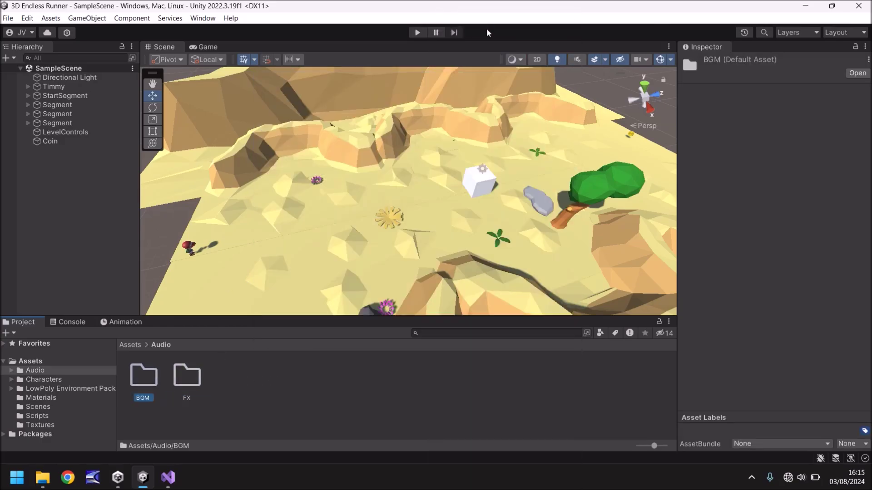
Import the desert music track from File Explorer into the BGM folder and the CoinSFX sound into the FX folder
double_click(155, 378)
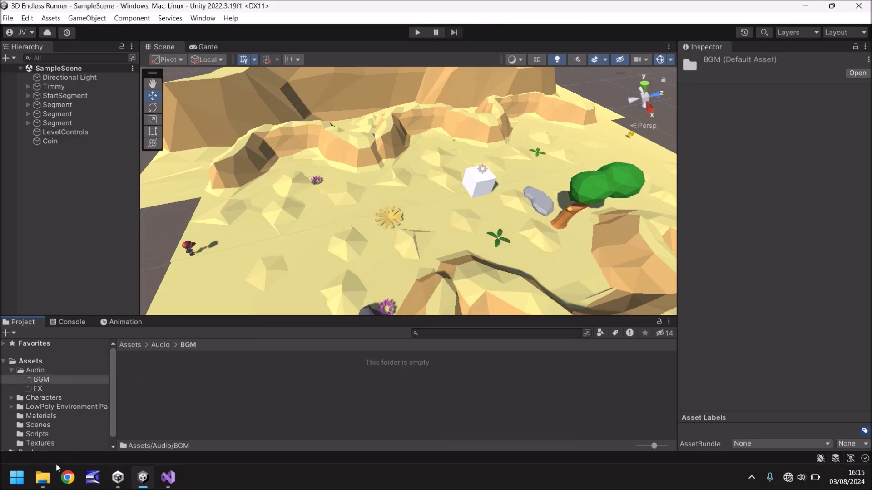
left_click(43, 477)
left_click_drag(154, 109, 176, 393)
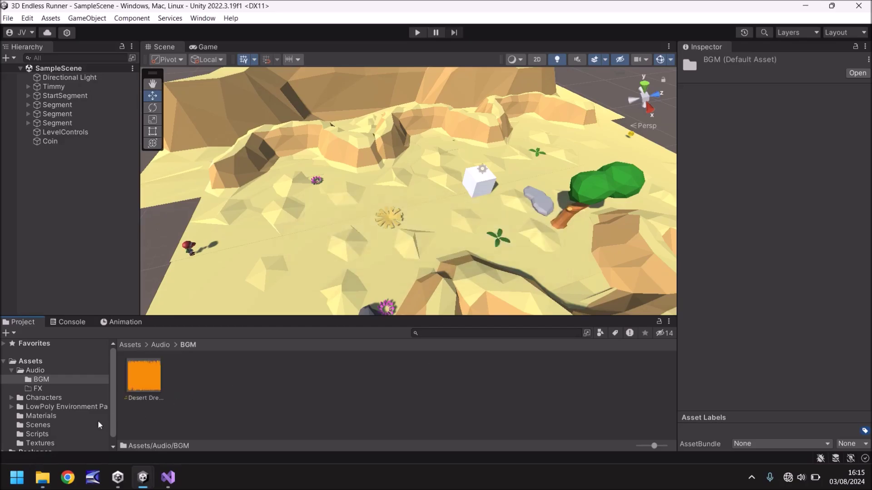
left_click(33, 388)
left_click(42, 478)
left_click_drag(126, 124, 207, 404)
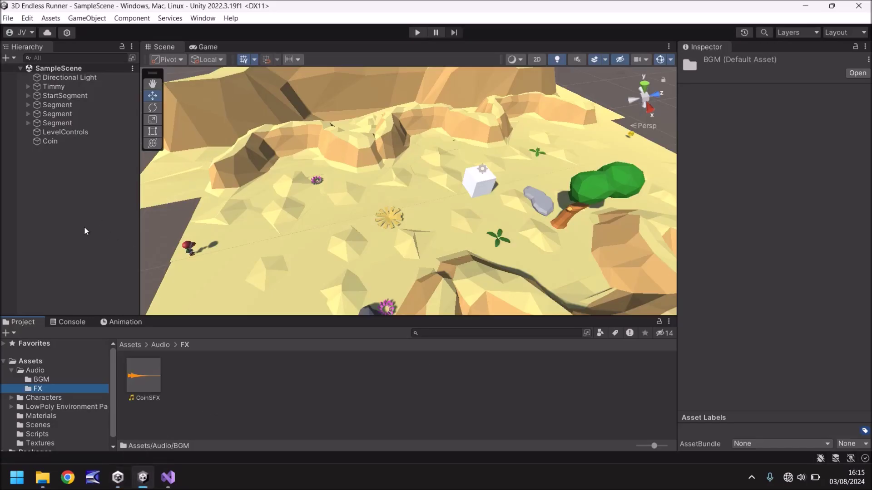
Create an empty child object named Audio under LevelControls in the scene
left_click(63, 131)
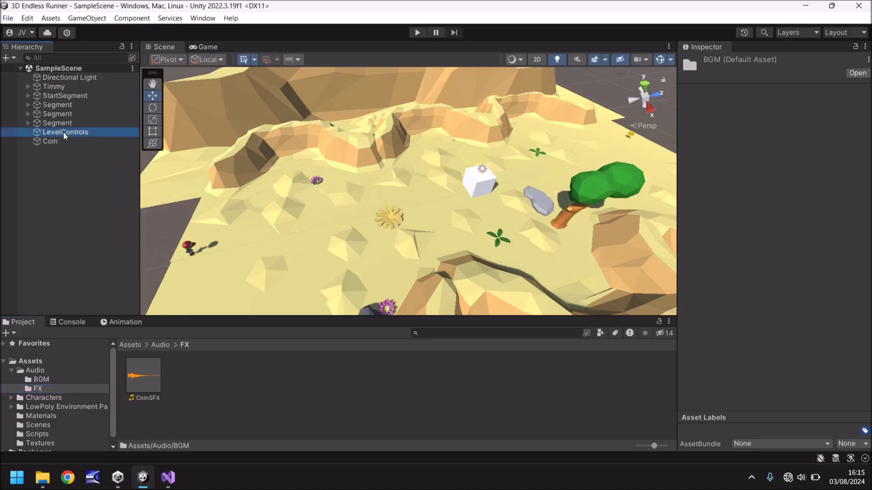
right_click(64, 132)
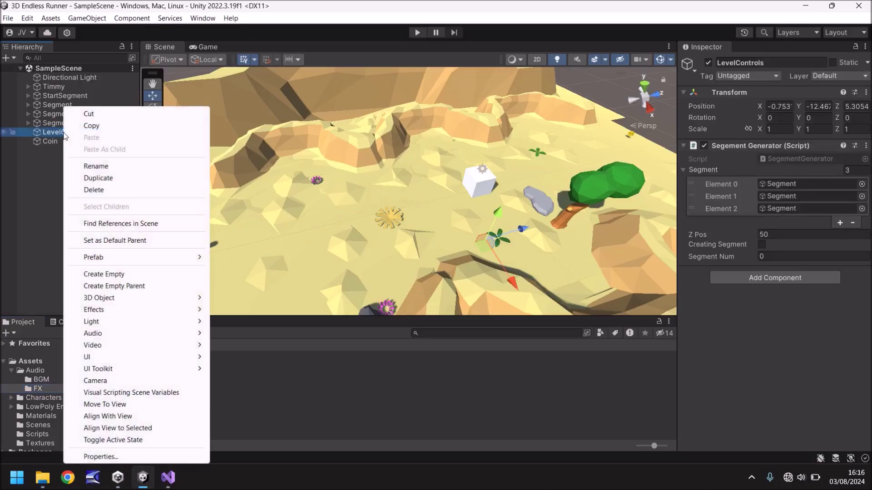
left_click(118, 274)
type("Audio")
key("Return")
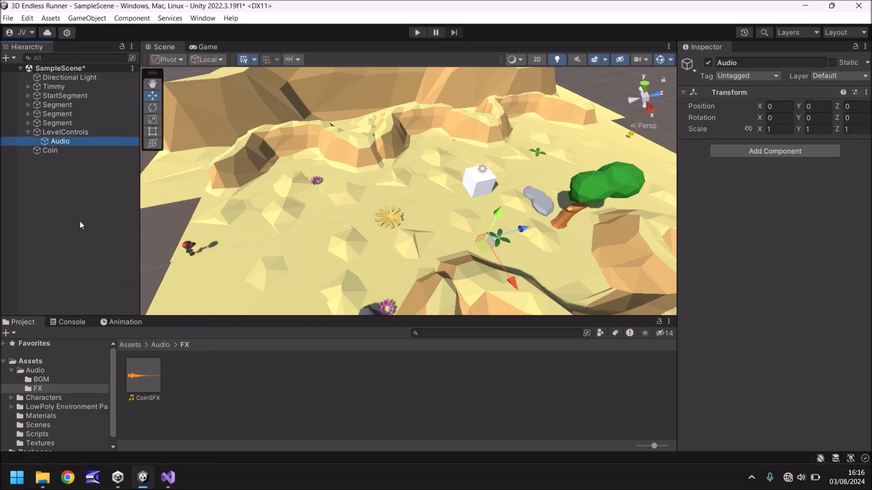
Create two empty child objects named BGM and FX under the Audio object
right_click(64, 141)
left_click(109, 263)
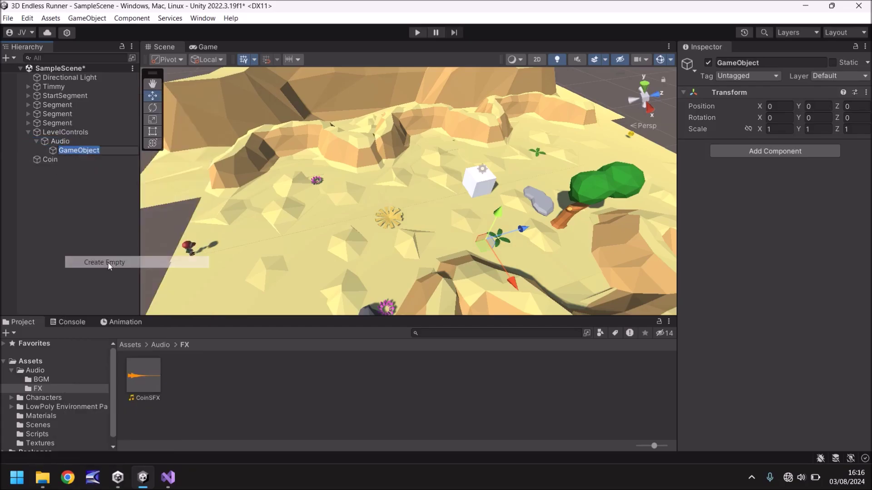
type("BGM")
key("Return")
right_click(59, 141)
left_click(113, 262)
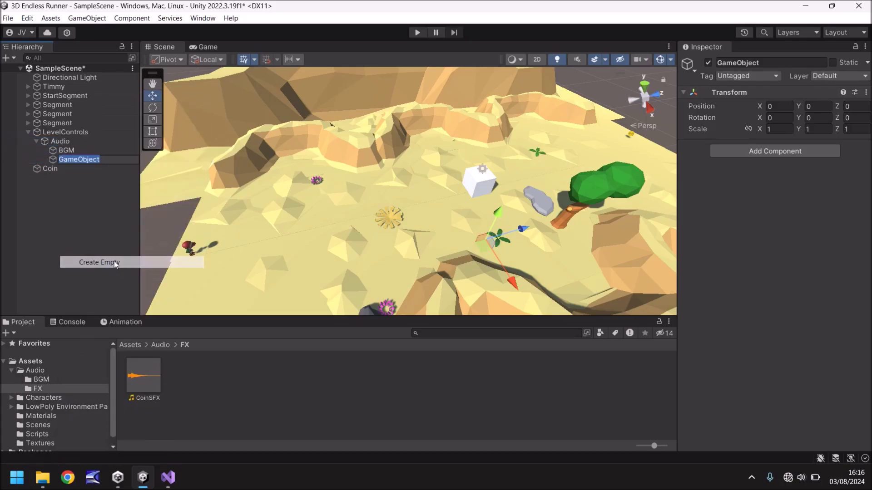
type("FX")
key("Return")
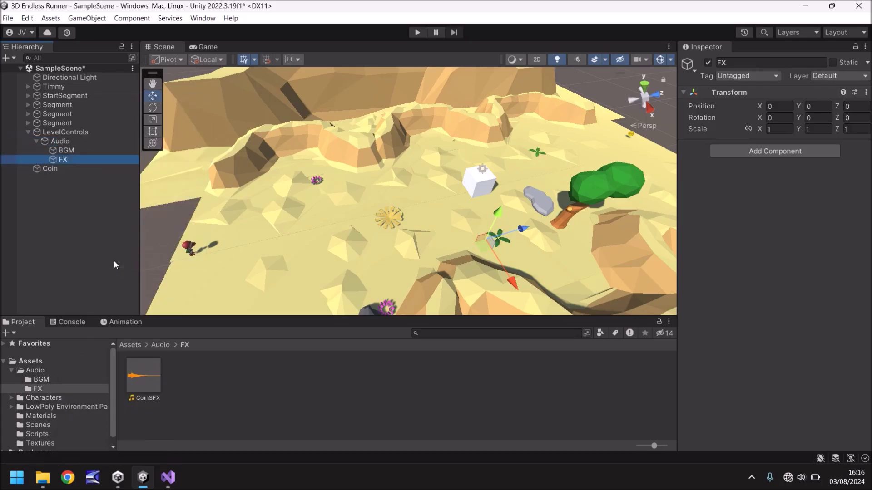
Create an empty child object named CoinCollect under FX and attach the CoinSFX clip to it as an audio source
right_click(65, 159)
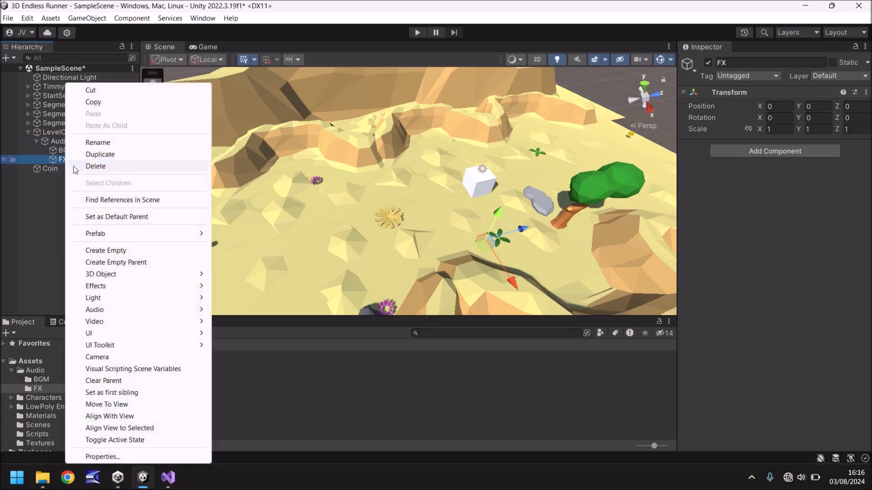
left_click(106, 249)
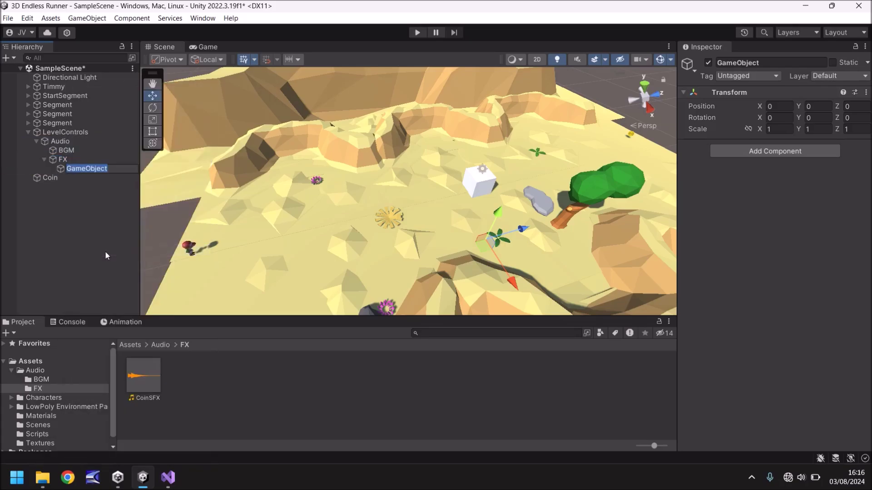
type("CoinCollect")
key("Return")
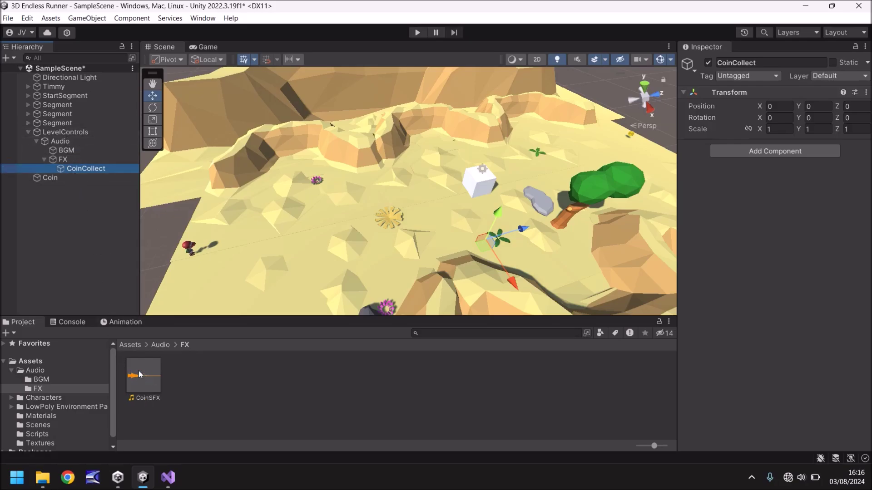
left_click_drag(139, 375, 88, 171)
Play-test the scene briefly and disable Play On Awake on CoinCollect's audio source
left_click(417, 35)
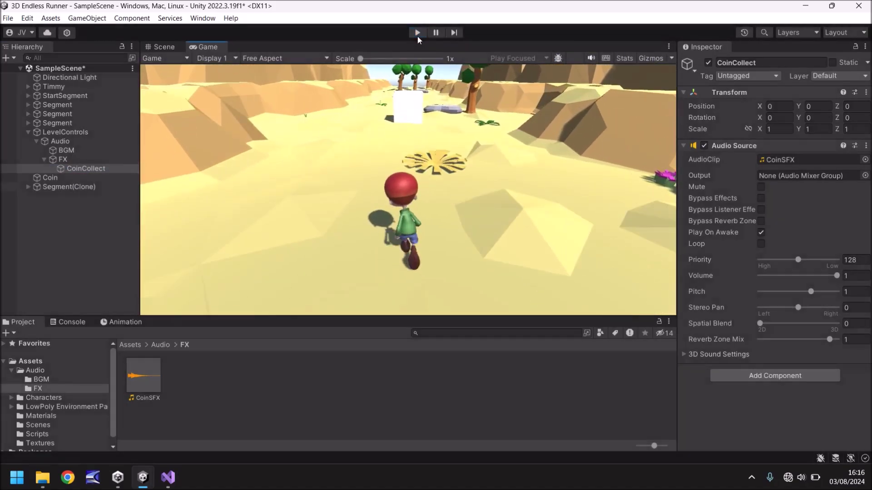
left_click(417, 36)
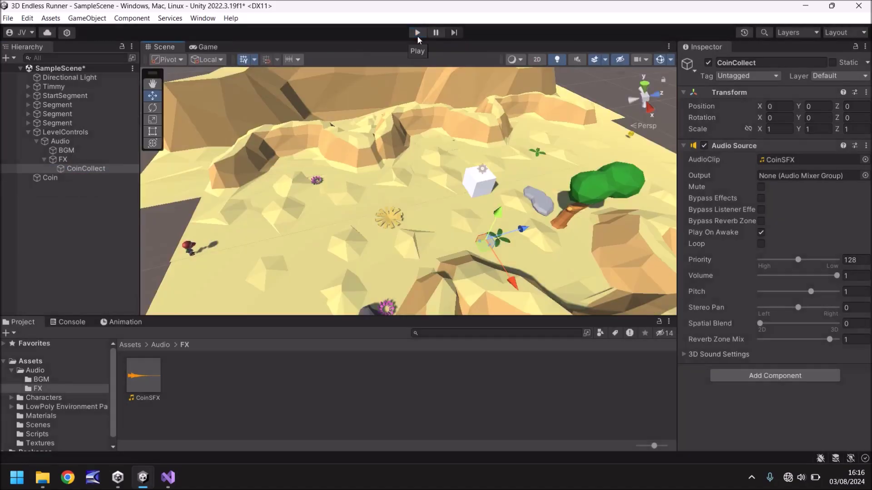
left_click(761, 232)
Create a new C# script named CollectCoin in the Scripts folder
left_click(40, 434)
right_click(286, 379)
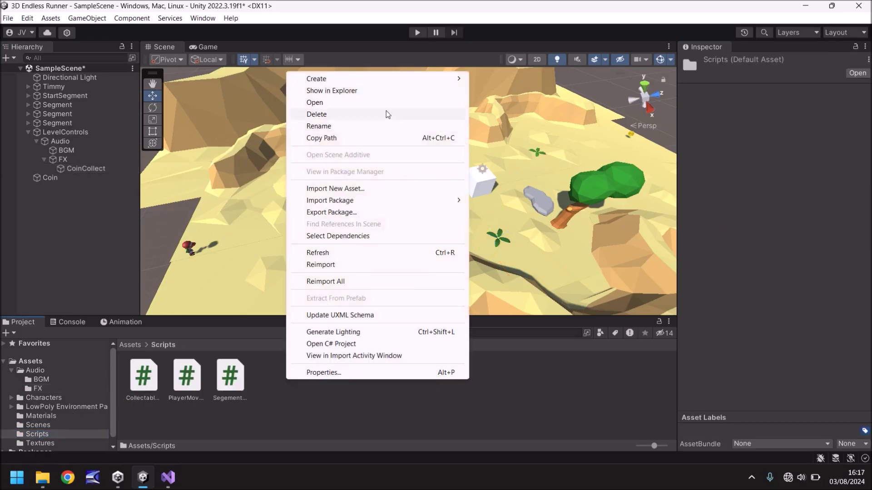
mouse_move(382, 86)
left_click(502, 43)
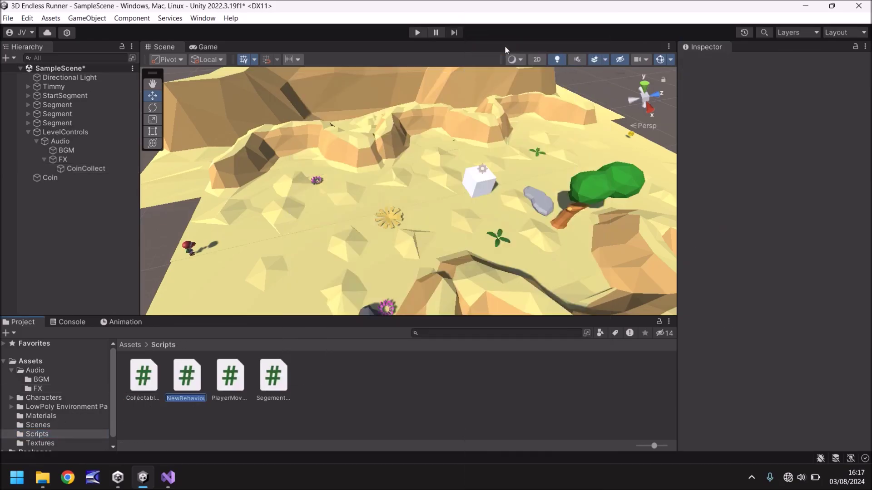
type("CollectCoin")
key("Return")
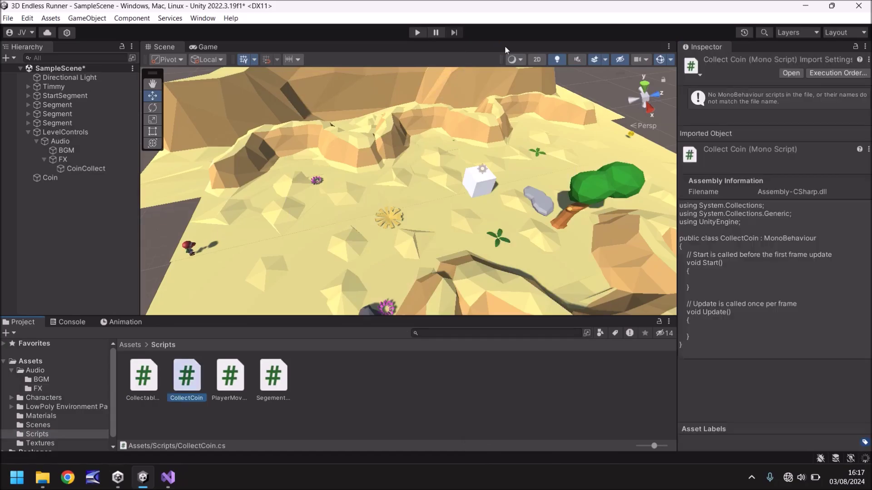
Open the CollectCoin script in Visual Studio and remove its default Start and Update methods with their comments
key("Return")
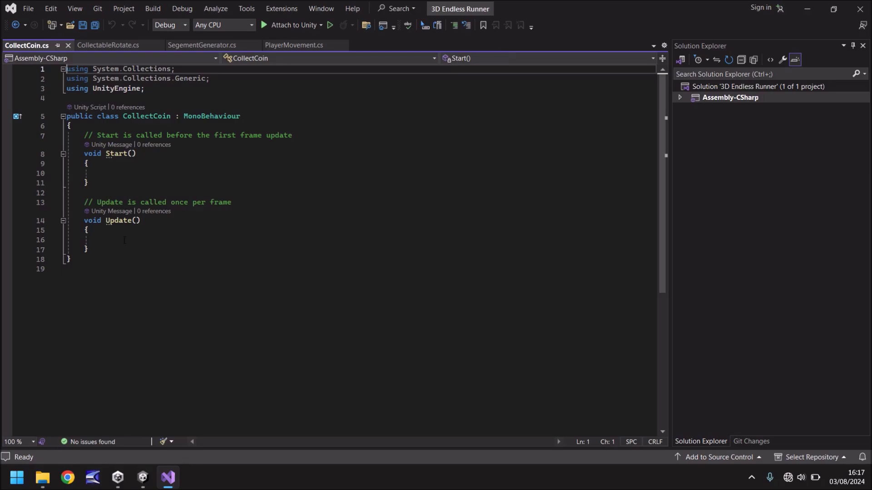
left_click_drag(108, 249, 58, 140)
key("Return")
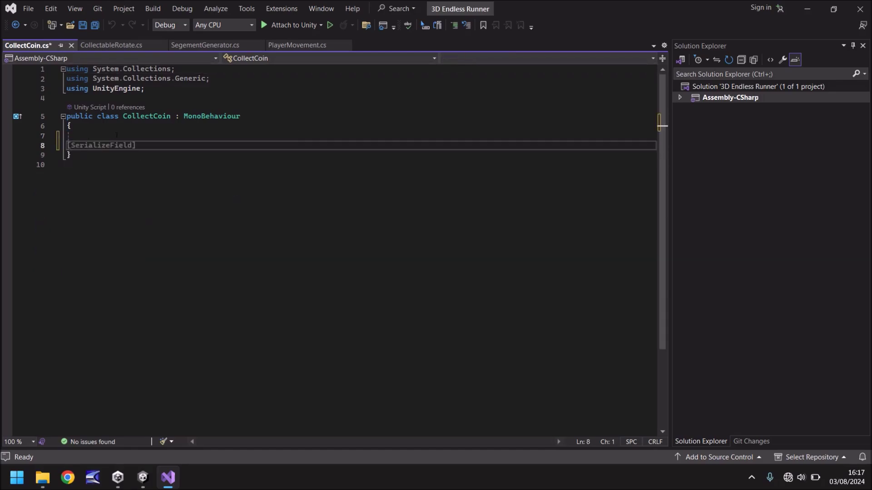
key("Up")
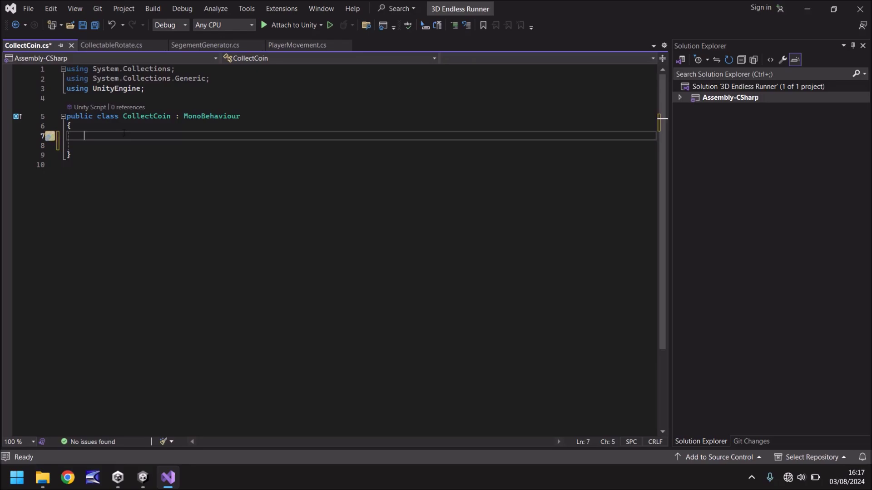
Declare the field "[SerializeField] AudioSource coinFX;" in the CollectCoin class and add blank lines below it
type("[Serial")
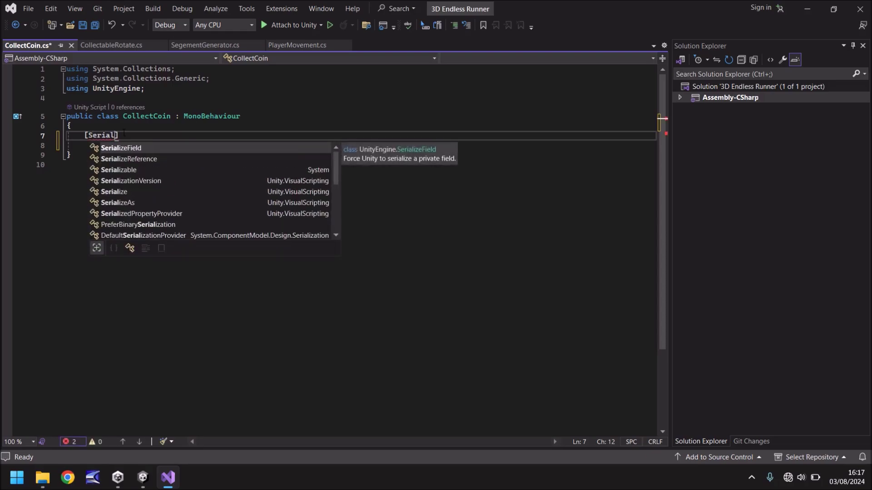
key("Tab")
type("] ")
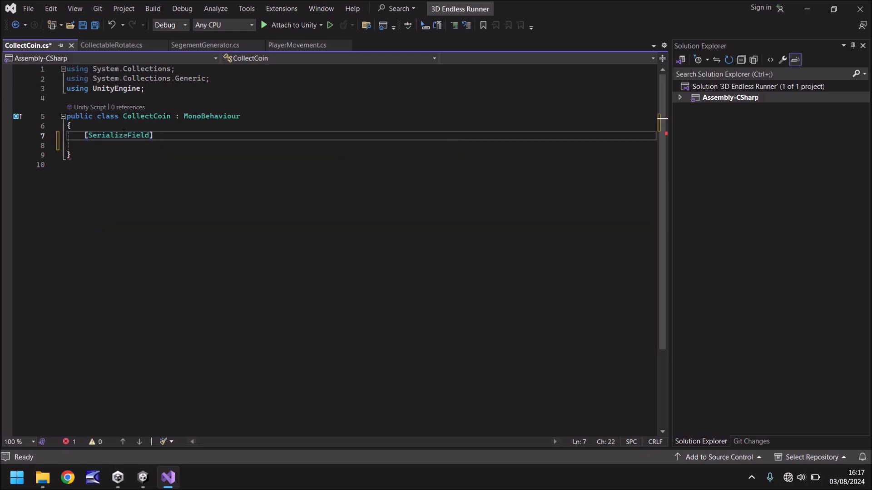
type("Au")
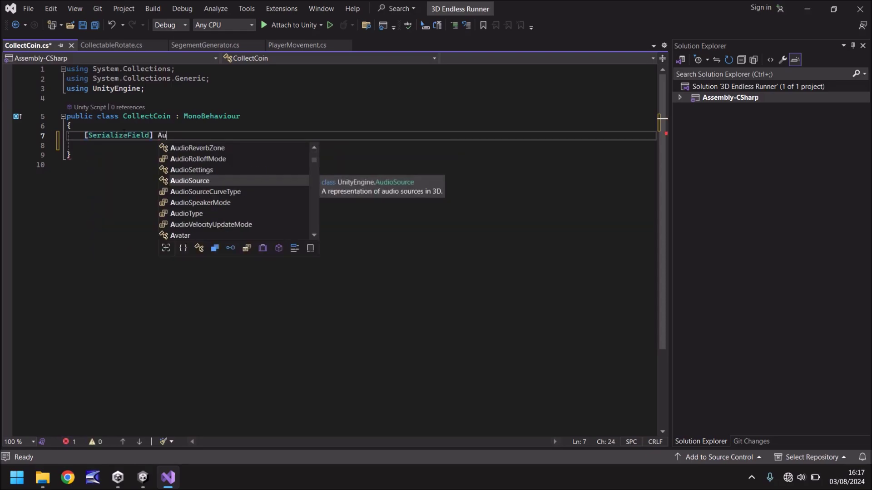
type("dioSource")
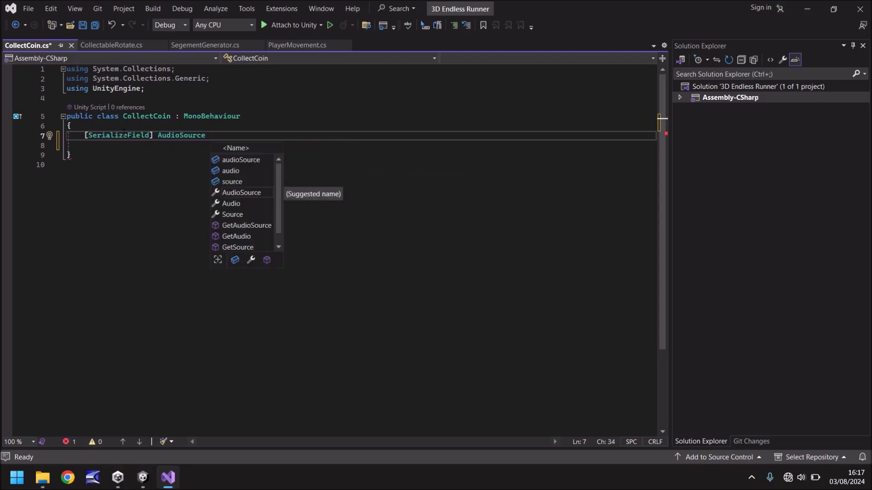
type(" coinFX")
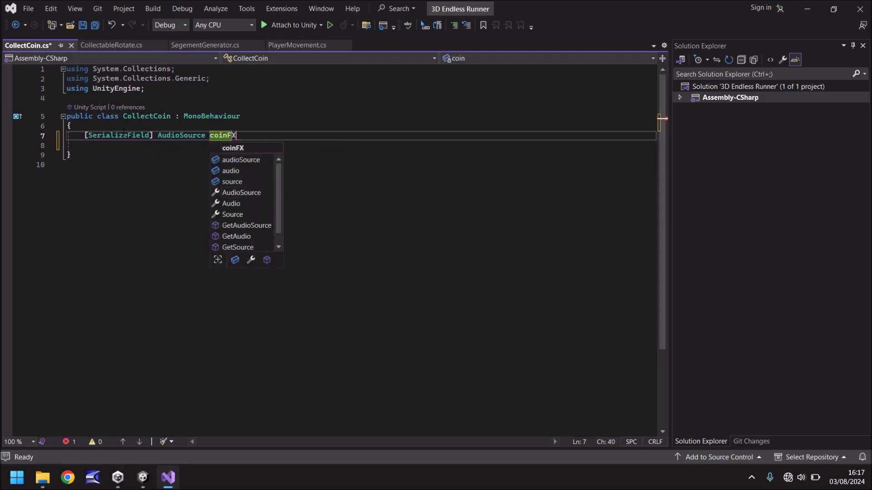
type(";")
key("Return")
key("Return")
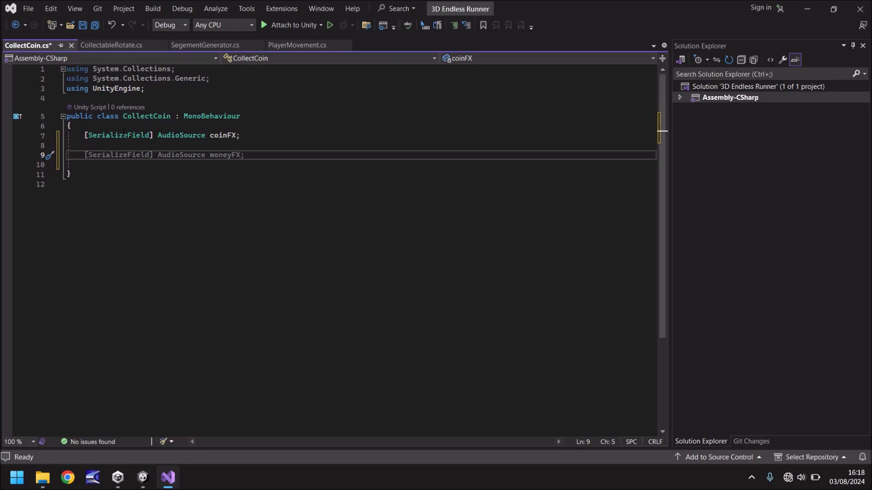
Add an empty OnTriggerEnter(Collider other) method below the coinFX field and remove its private modifier
type("void ")
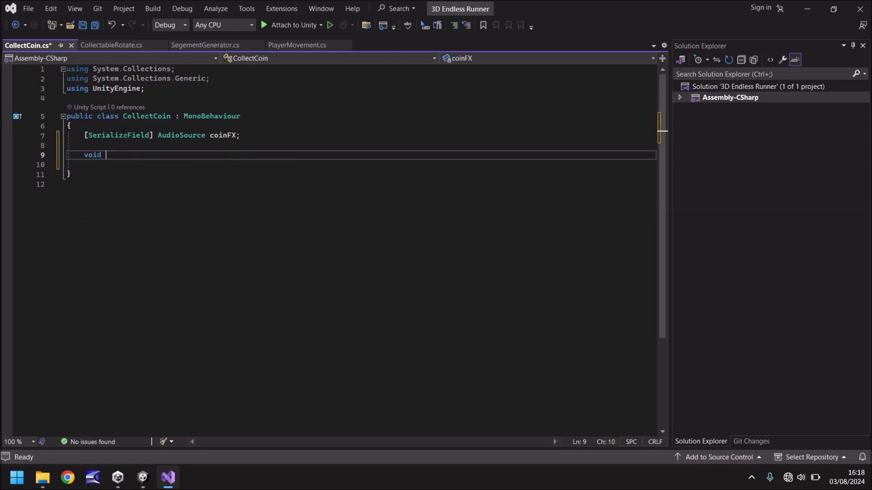
type("OnTrigger")
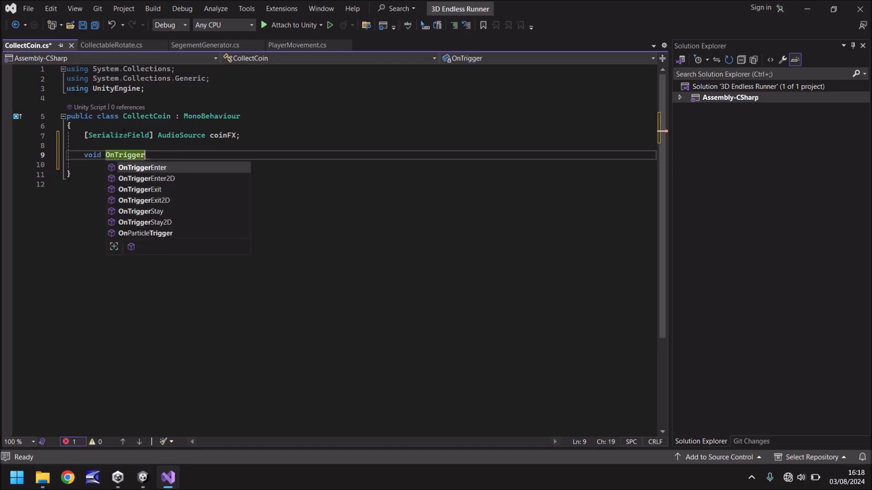
key("Return")
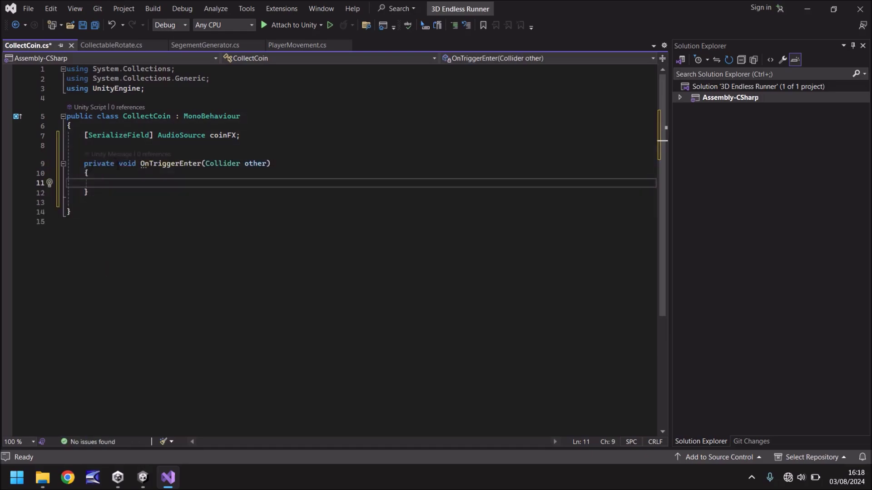
double_click(99, 164)
key("Delete")
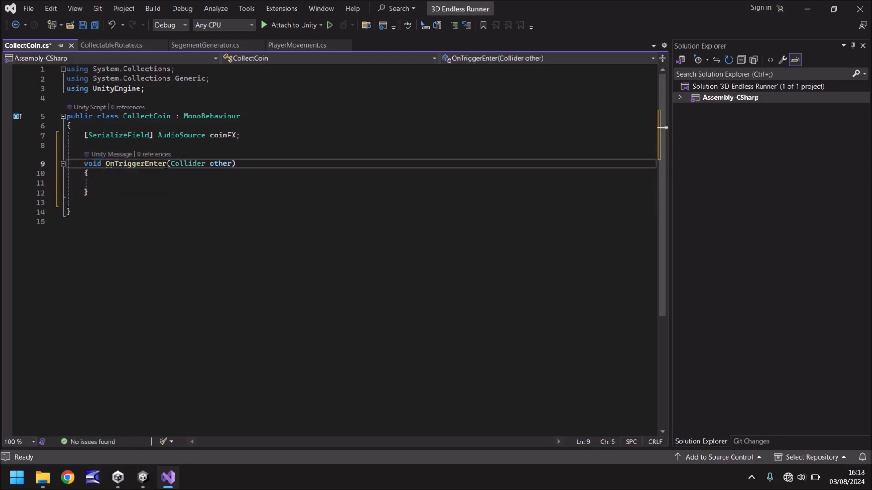
Add the statement "coinFX.Play();" to the body of OnTriggerEnter
left_click(189, 183)
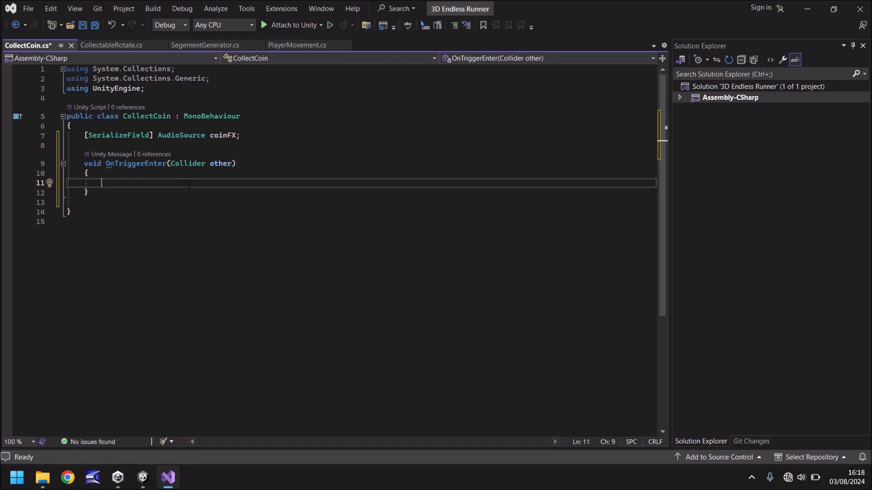
type("coinF")
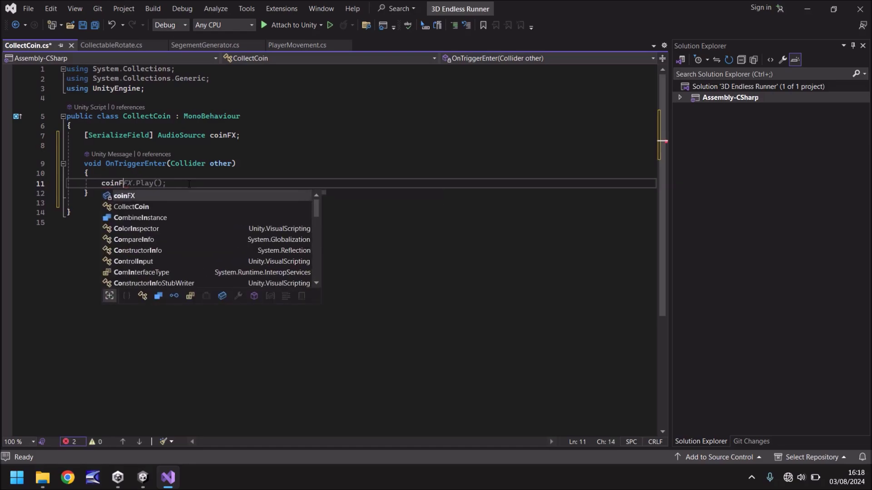
type("X.Pla")
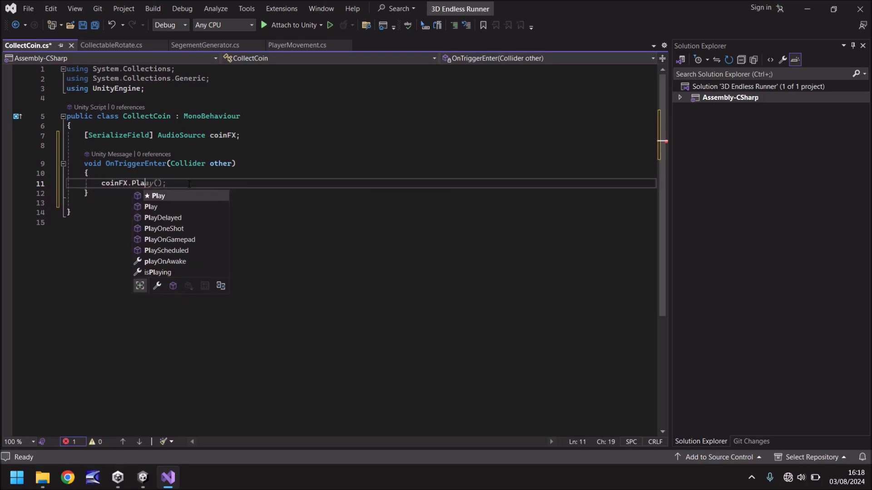
type("y();")
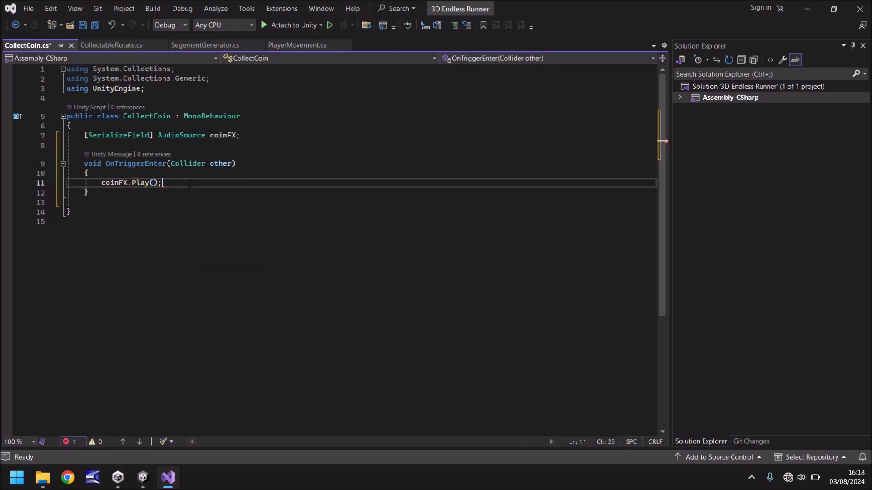
Add "this.gameObject.SetActive(false);" on a new line after the coinFX.Play() call and save the script
key("Return")
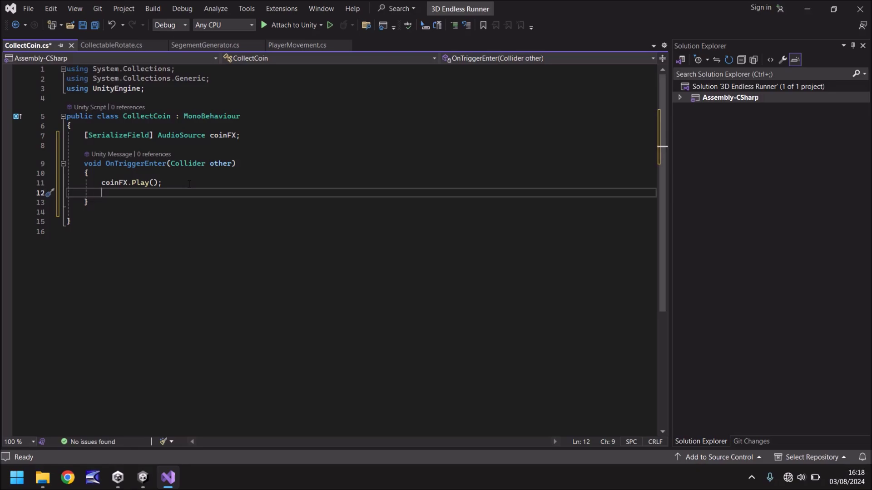
type("this.game")
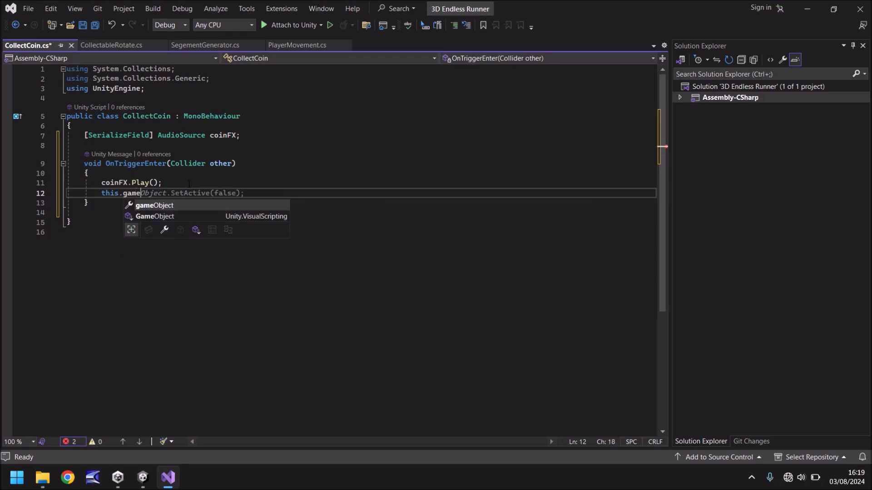
key("Tab")
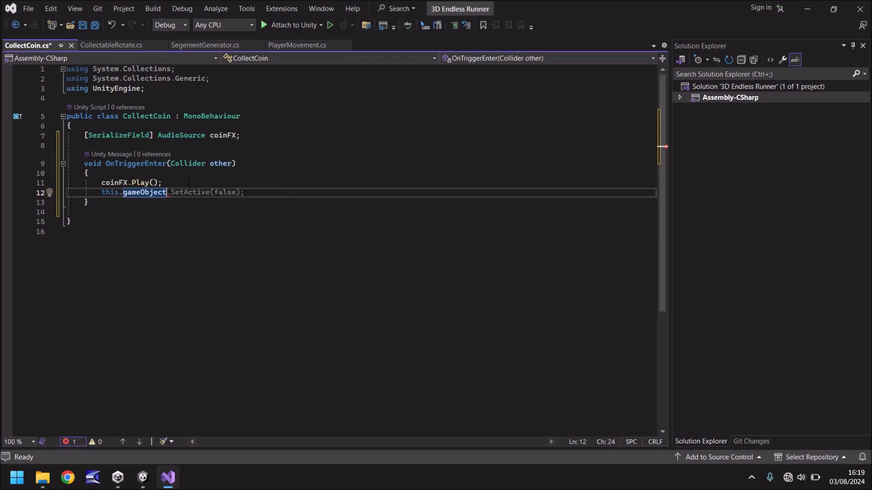
key("Tab")
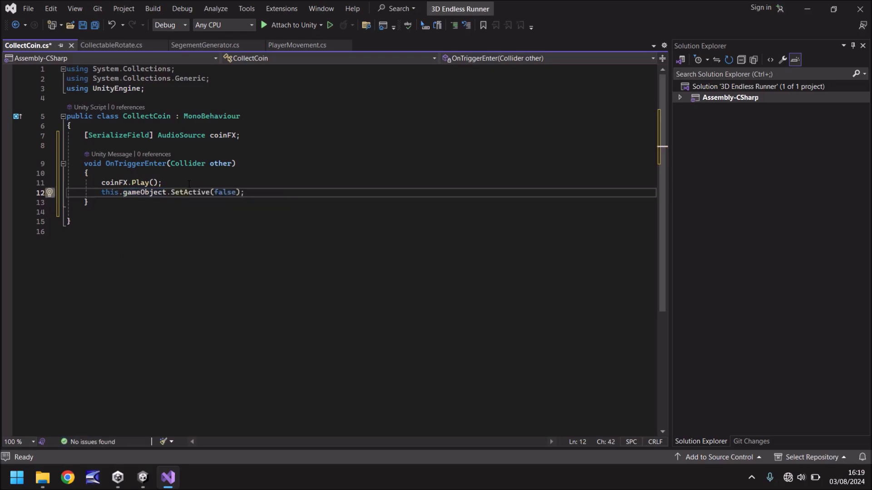
key("ctrl+s")
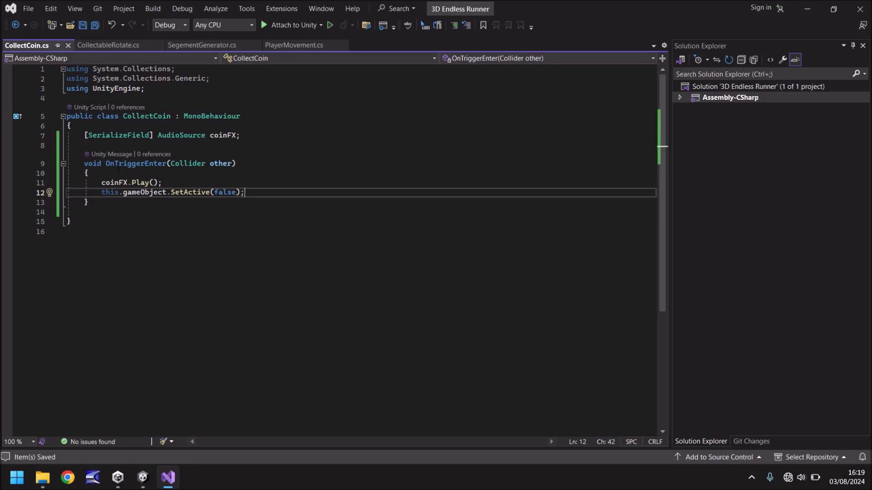
Switch to Unity, attach the CollectCoin script to the Coin object and assign CoinCollect as its Coin FX audio source
left_click(142, 478)
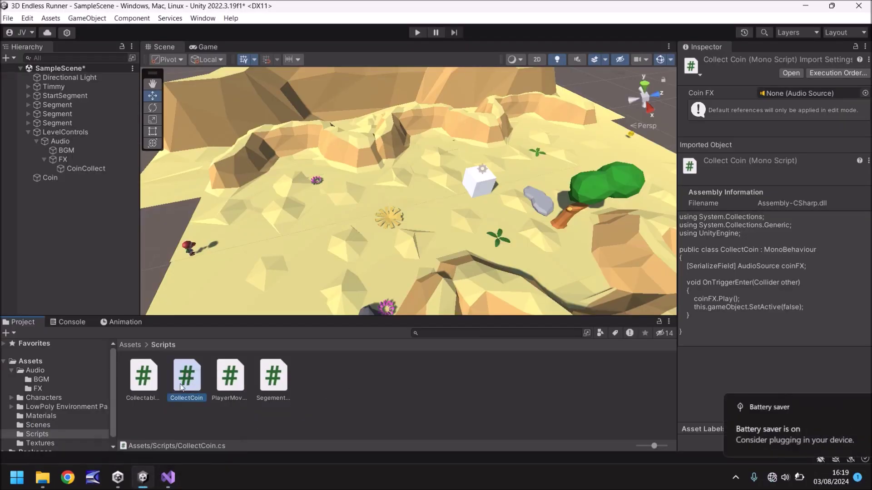
left_click(849, 407)
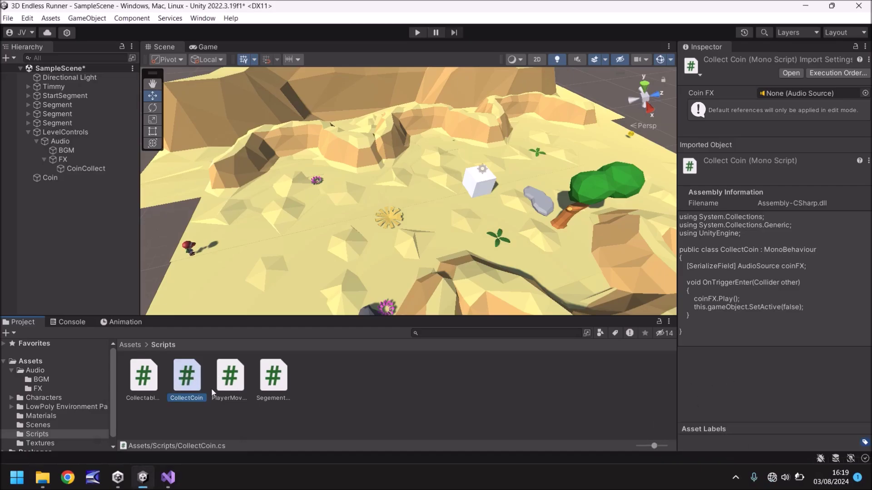
left_click_drag(188, 378, 49, 176)
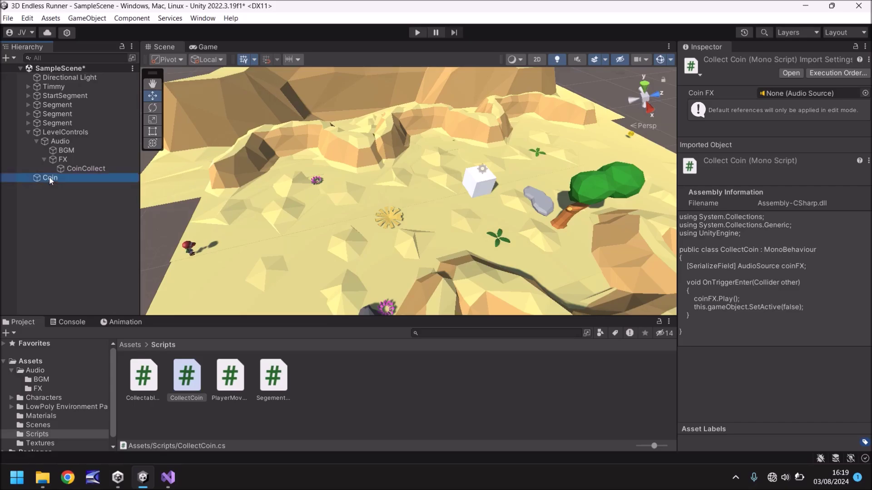
scroll(764, 276, "down", 5)
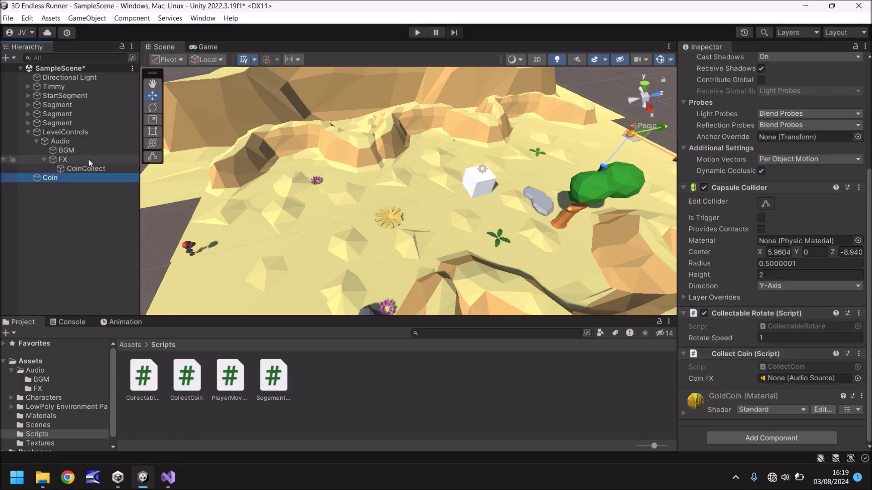
left_click_drag(85, 168, 800, 379)
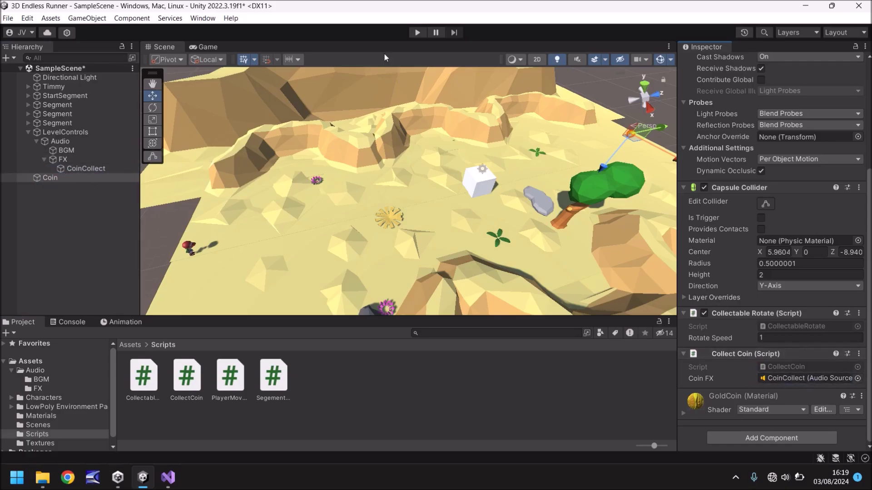
Enable Is Trigger on the Coin's Capsule Collider, play-testing the scene briefly before and after the change
left_click(417, 32)
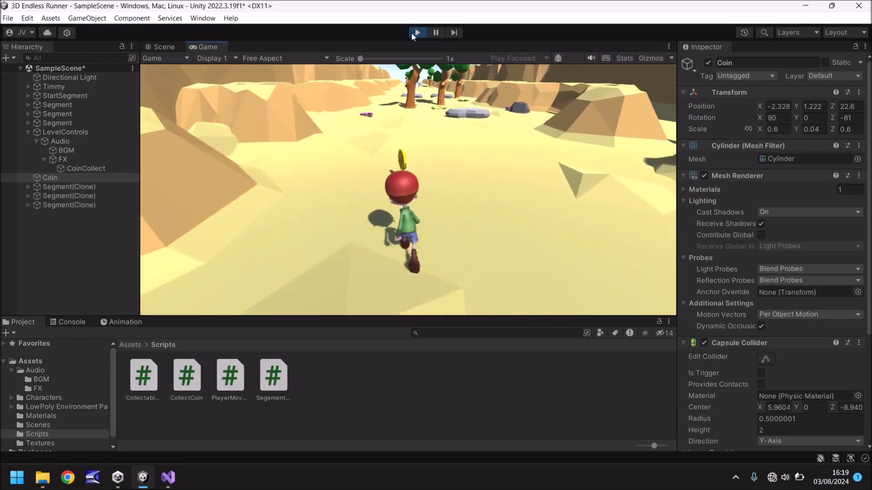
left_click(416, 33)
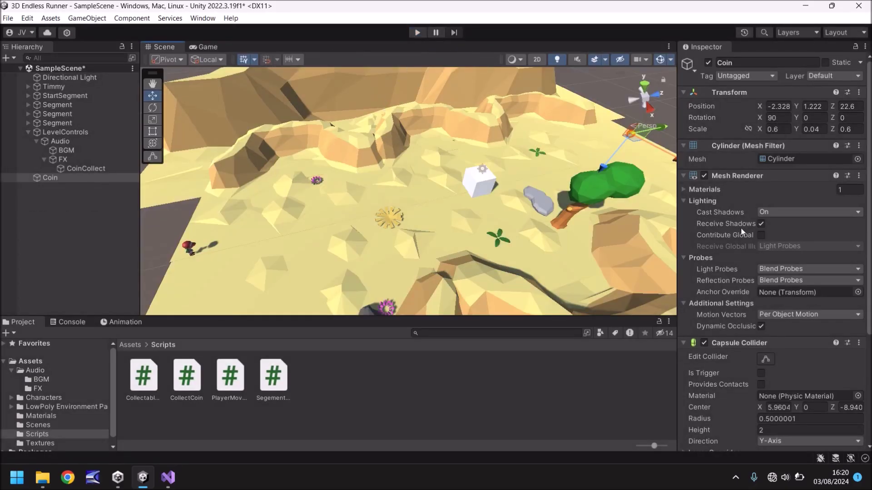
scroll(779, 223, "down", 4)
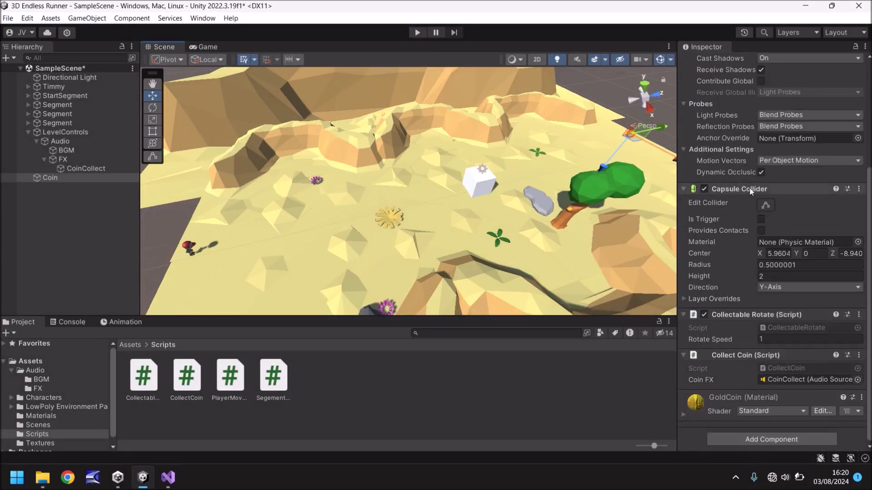
left_click(762, 219)
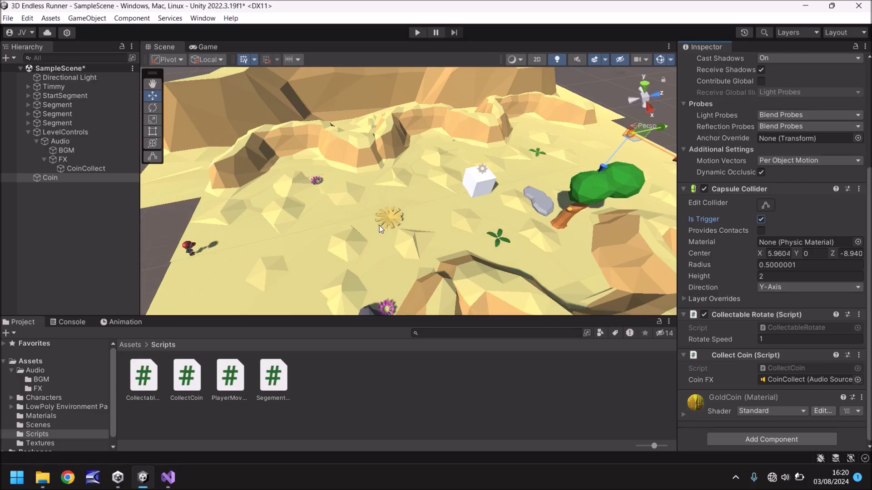
left_click(417, 32)
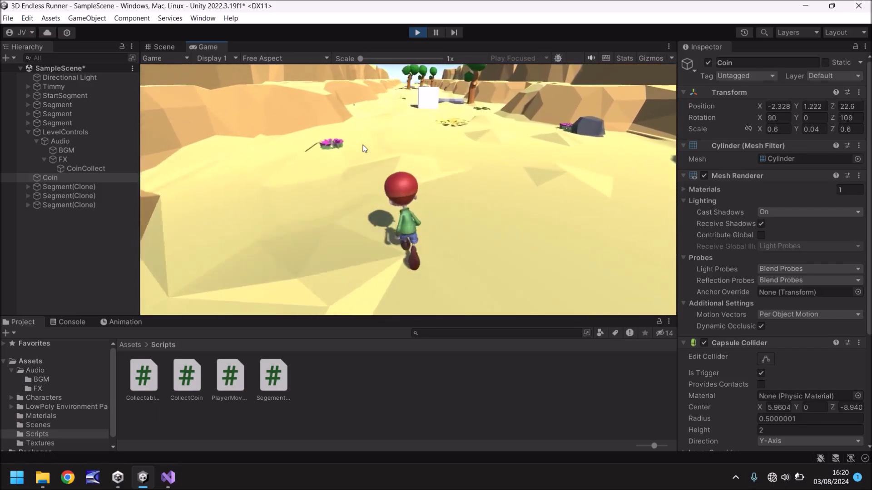
key("ctrl+p")
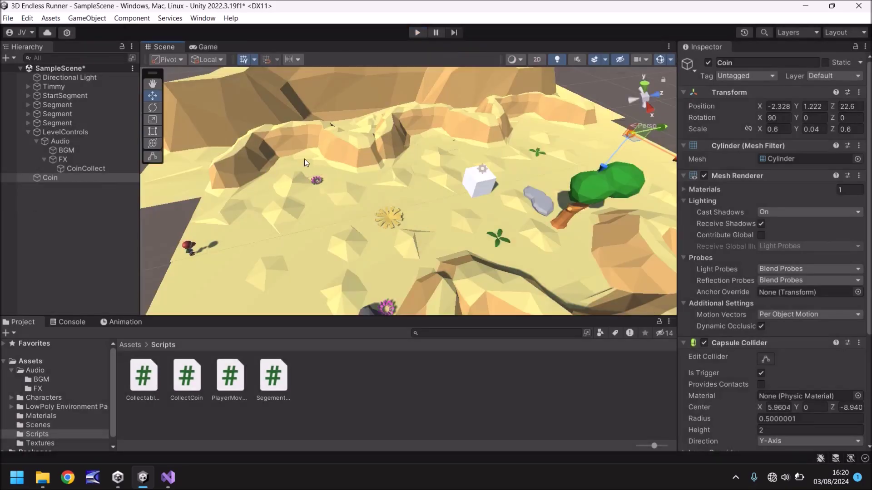
Create a 3D cube as a child of the Timmy object and name it TriggerSystem
left_click(27, 86)
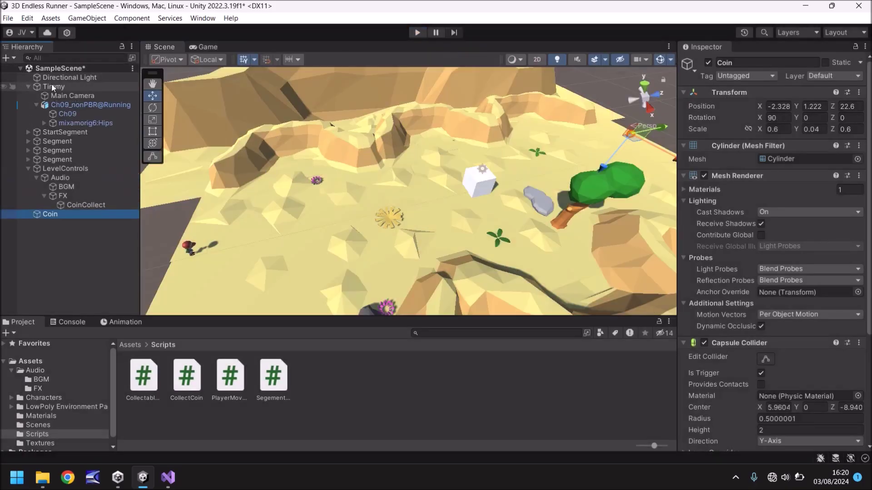
left_click(53, 87)
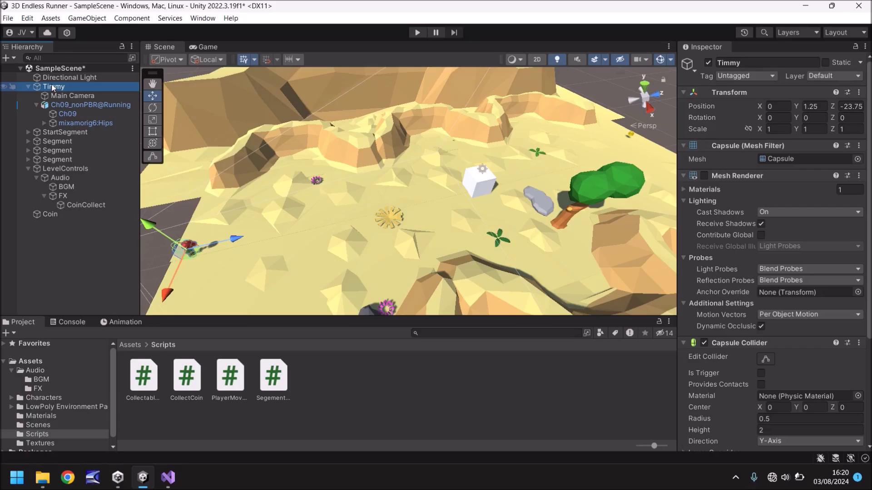
right_click(59, 88)
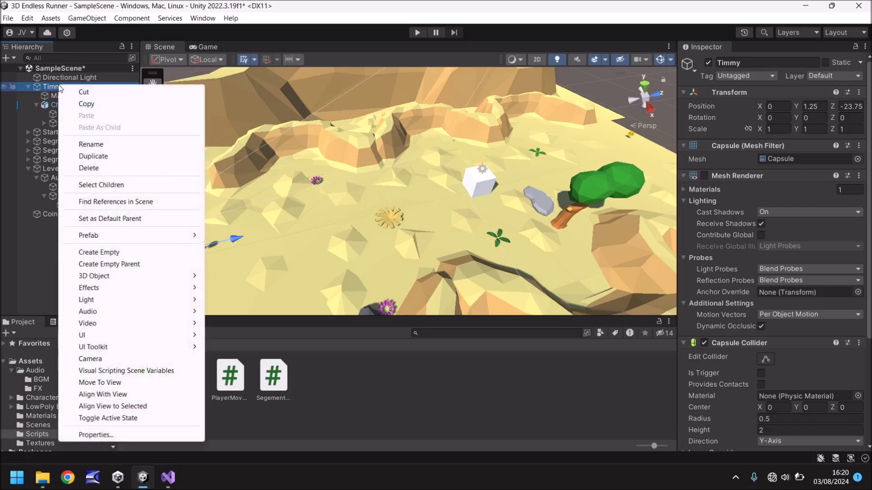
mouse_move(126, 280)
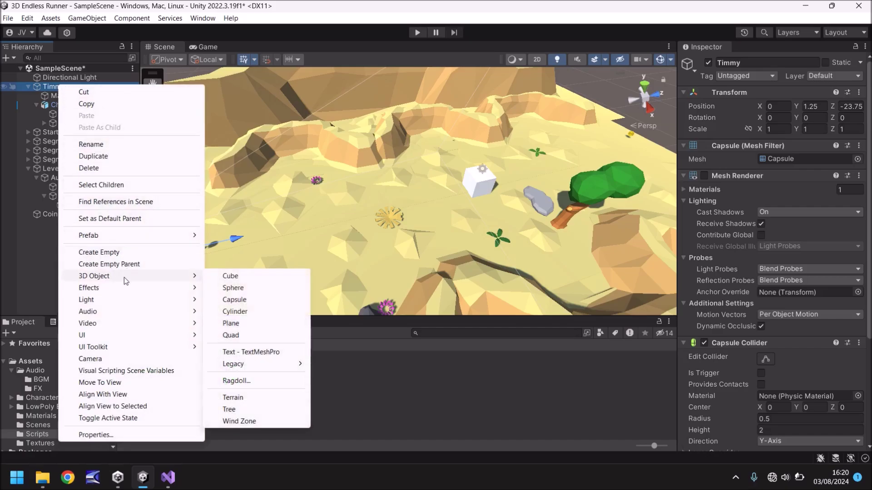
left_click(236, 277)
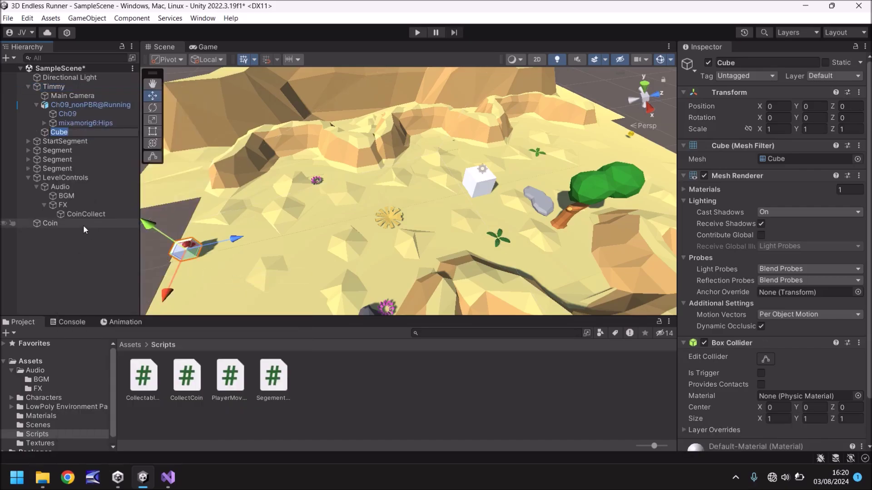
type("TriggerSystem")
key("Return")
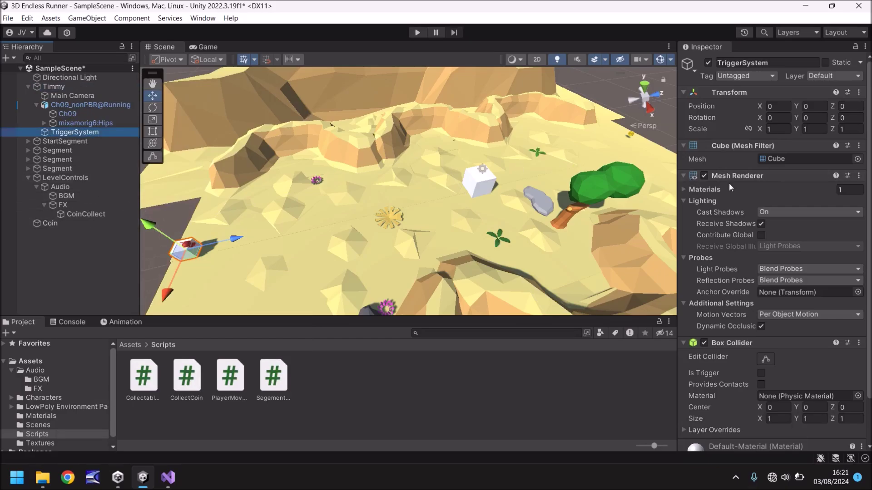
Add a Rigidbody physics component to the TriggerSystem object and bring its settings into view
scroll(772, 200, "down", 3)
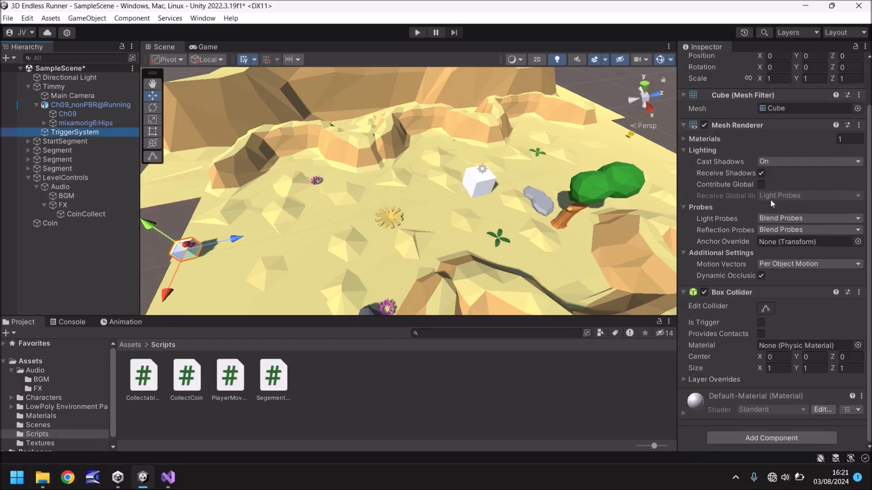
left_click(756, 437)
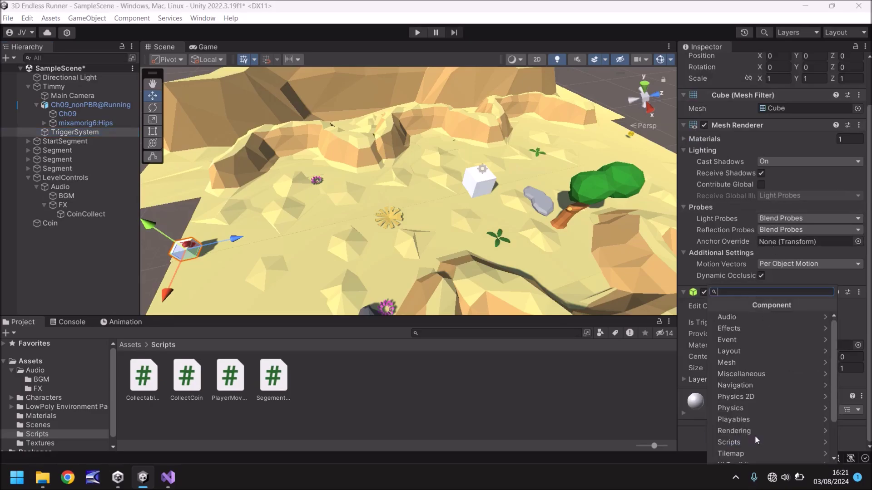
left_click(731, 410)
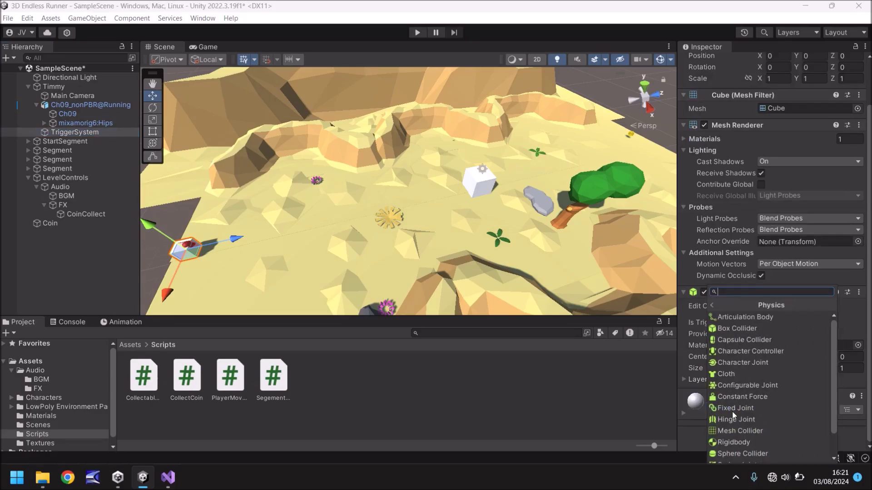
left_click(747, 441)
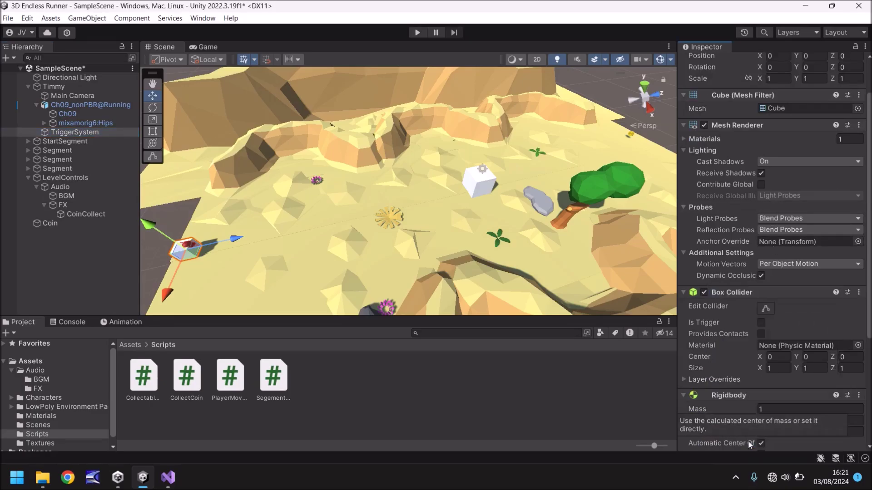
scroll(749, 318, "down", 5)
scroll(747, 296, "down", 4)
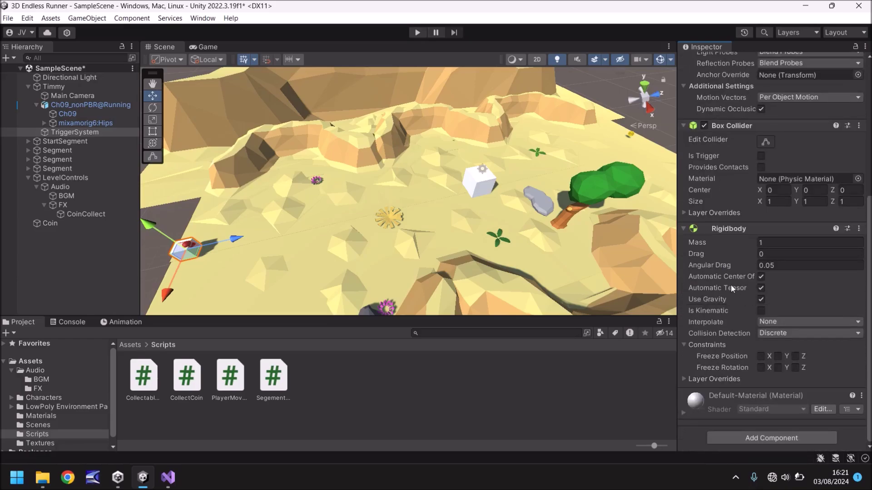
Freeze the TriggerSystem Rigidbody's position and rotation on the X, Y and Z axes
left_click(683, 345)
left_click(684, 368)
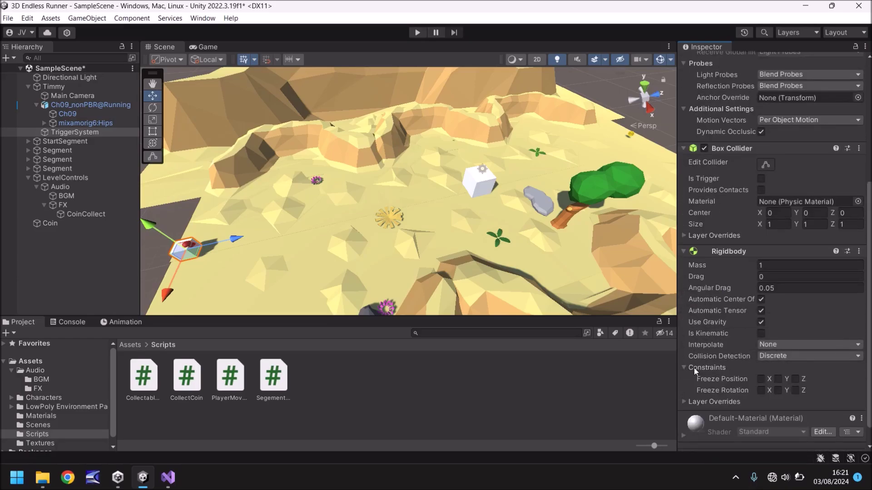
left_click(761, 379)
left_click(761, 390)
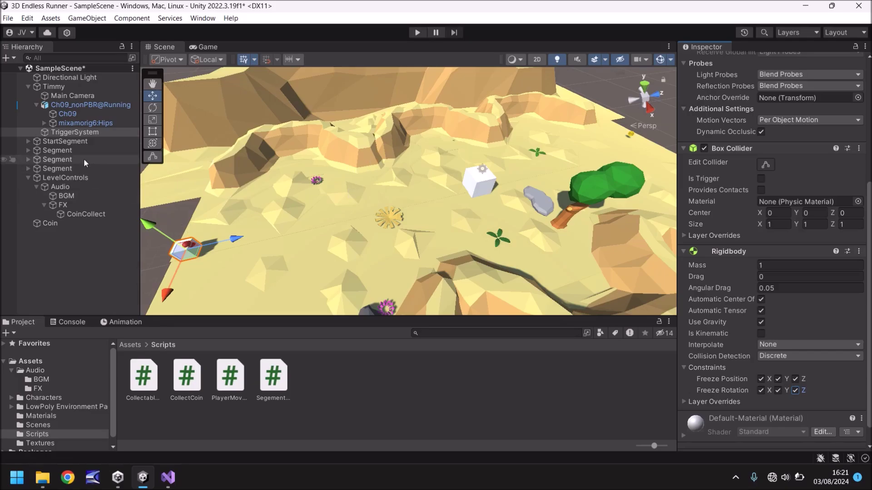
Focus on the TriggerSystem cube around the character, play-test the scene and stop it
left_click(86, 132)
double_click(86, 132)
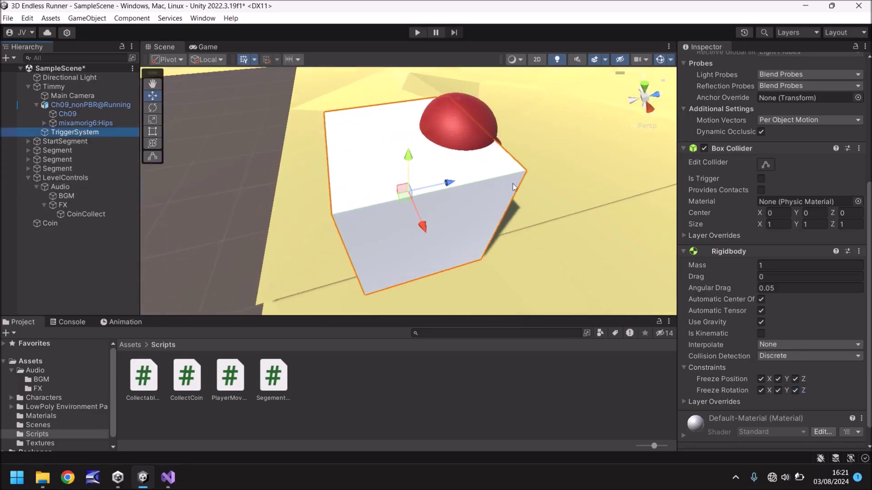
left_click_drag(272, 200, 353, 201, "alt")
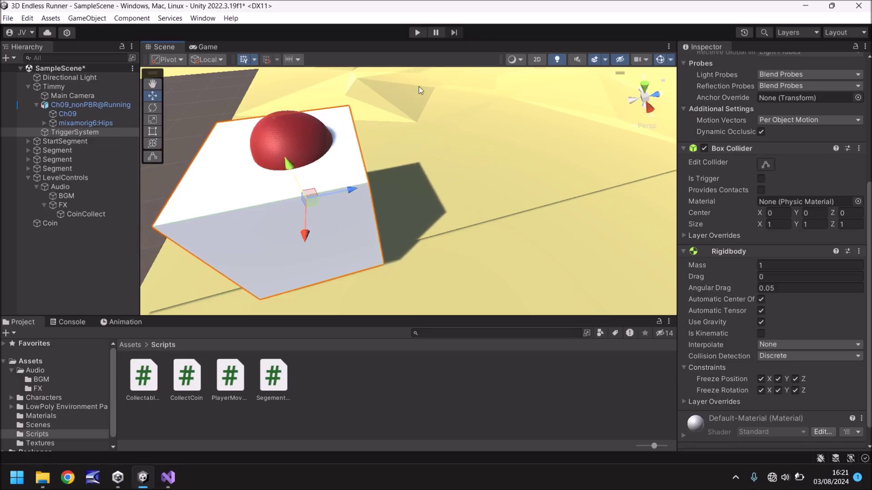
left_click(416, 32)
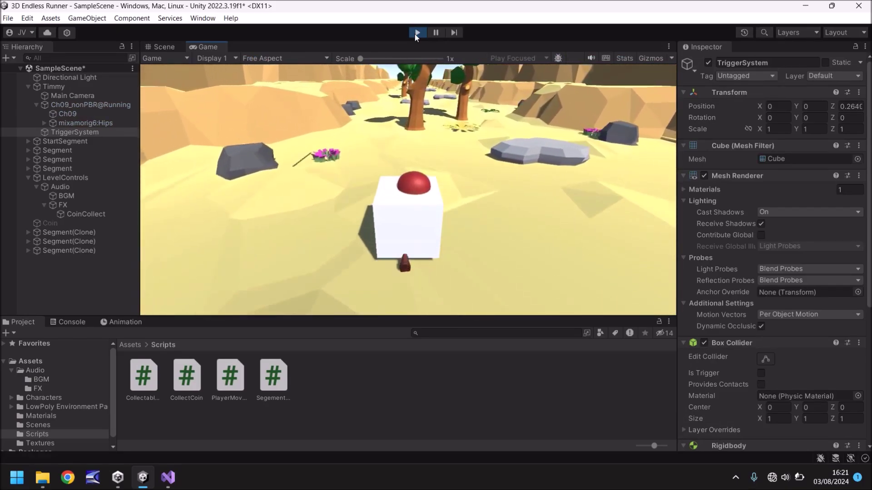
left_click(416, 32)
Clear all position and rotation freezes on the TriggerSystem Rigidbody and play-test the scene without them
scroll(731, 283, "down", 5)
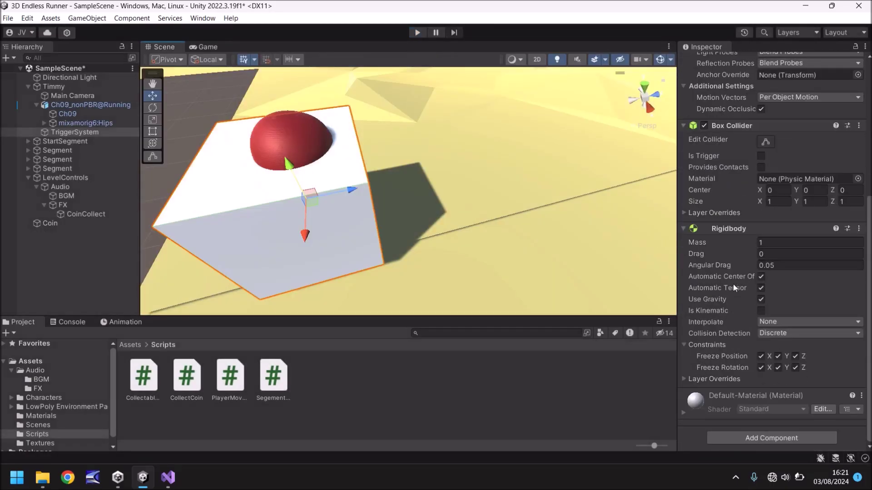
left_click(761, 357)
left_click(764, 368)
left_click(418, 33)
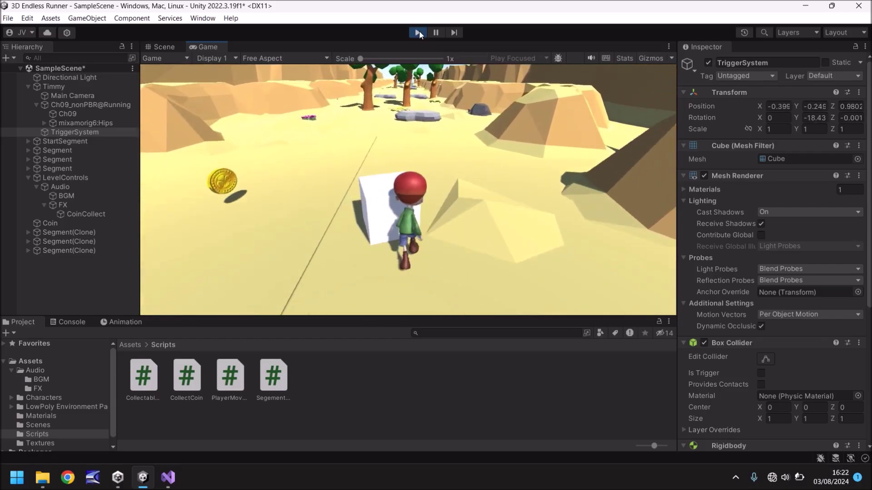
left_click(419, 31)
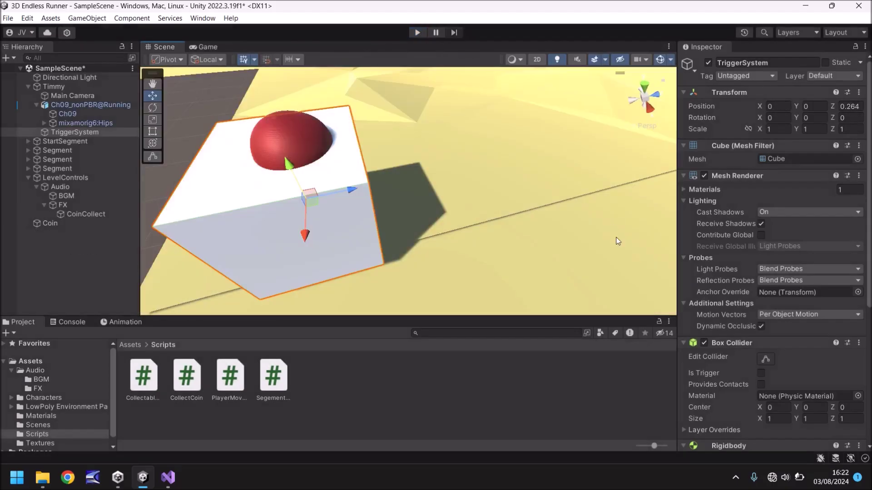
Restore the freezes on all position and rotation axes of the TriggerSystem Rigidbody
scroll(724, 295, "down", 1)
scroll(724, 295, "down", 5)
left_click(760, 357)
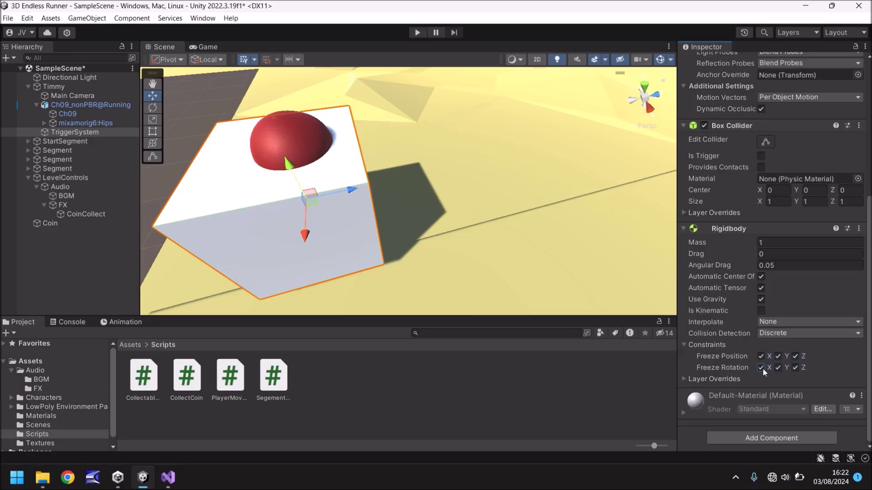
Disable the Mesh Renderer on TriggerSystem and play-test the scene by steering the character into the coin
scroll(781, 155, "up", 6)
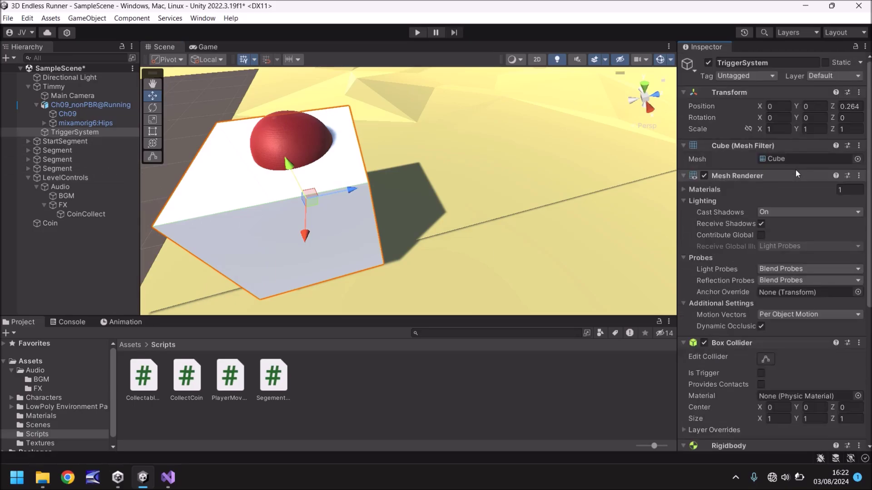
left_click(704, 175)
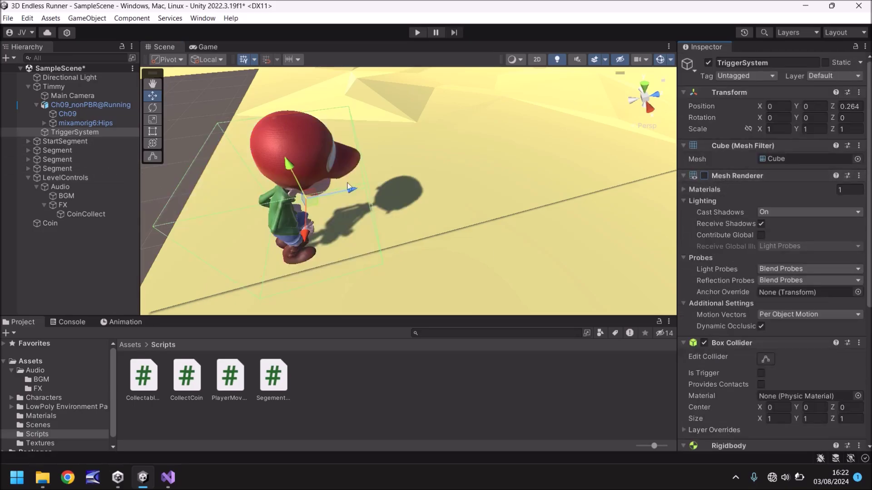
left_click(417, 32)
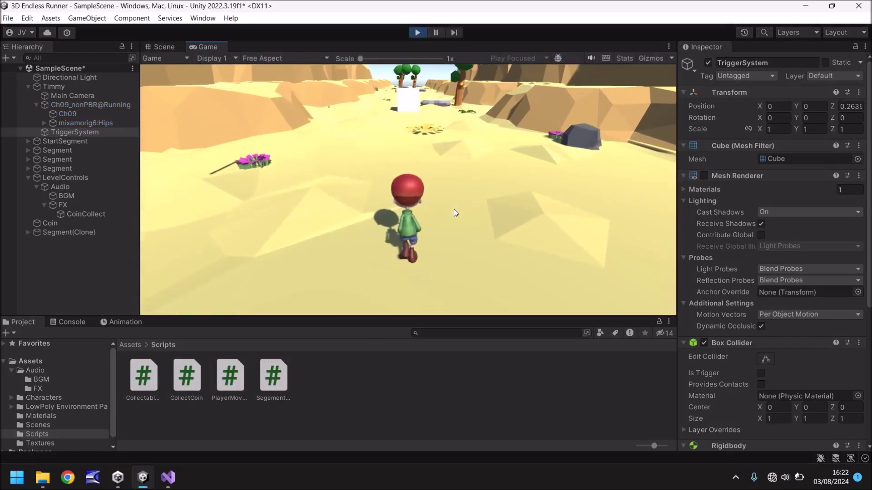
key("a")
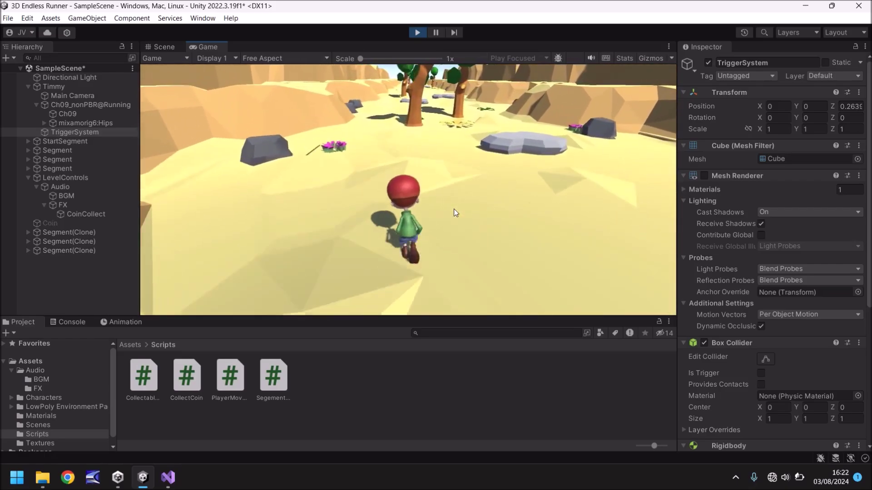
key("ctrl+1")
key("ctrl+p")
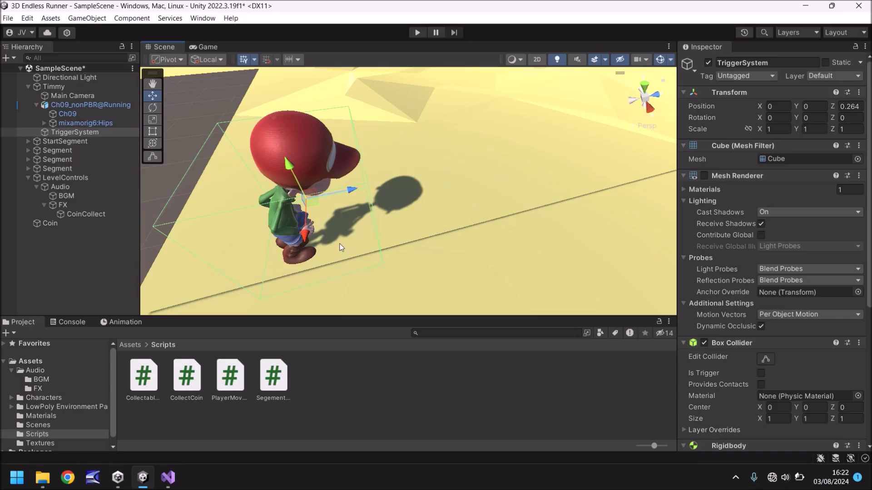
Attach the Desert Dreams clip from the BGM audio folder to the BGM object as an audio source and play-test it
left_click(41, 379)
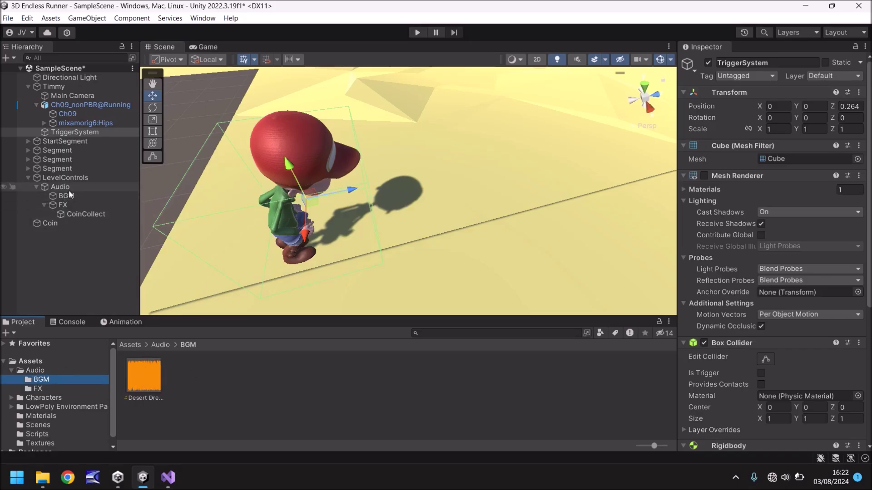
left_click_drag(141, 383, 66, 199)
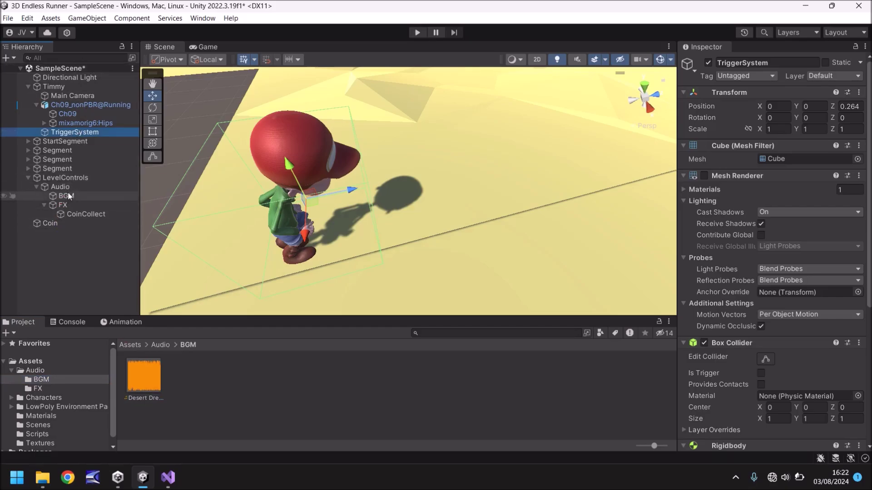
left_click(66, 196)
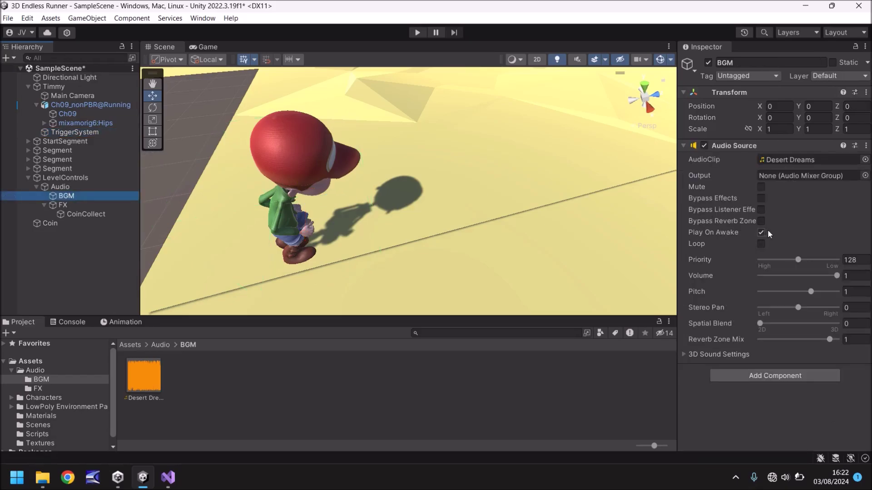
left_click(417, 32)
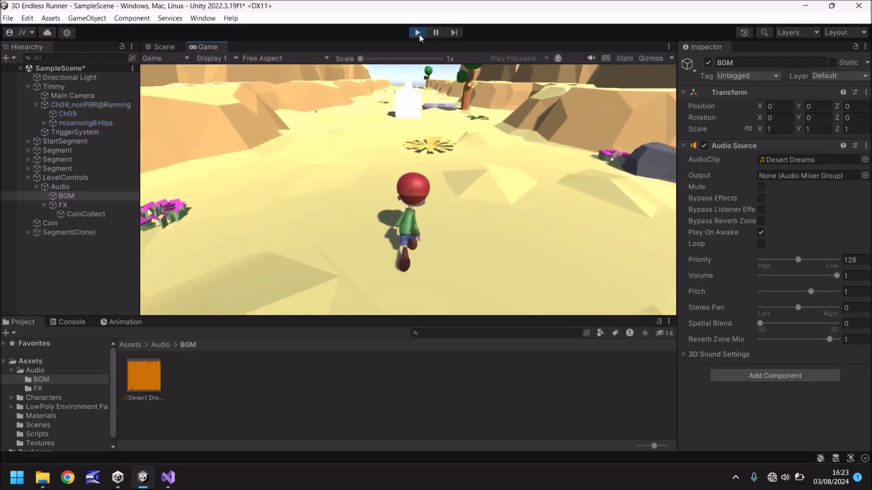
left_click(417, 33)
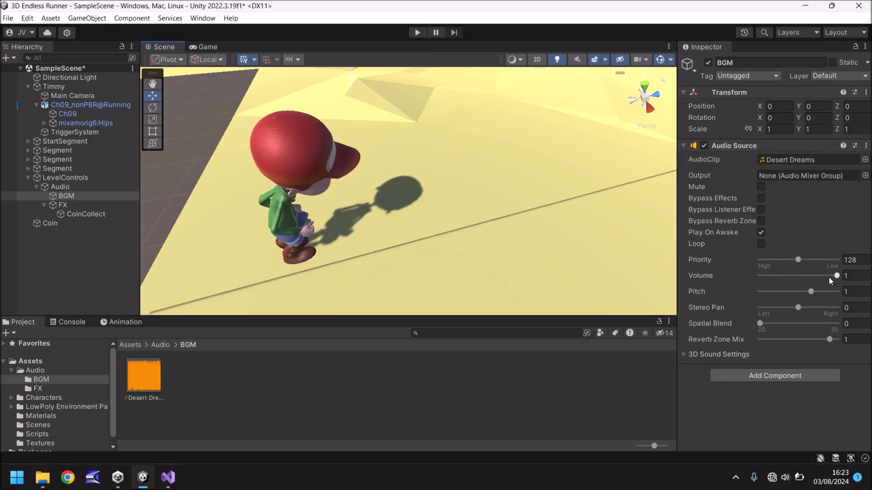
Lower the BGM audio source's volume to 0.147 and play-test the scene
left_click_drag(837, 275, 775, 281)
left_click(417, 32)
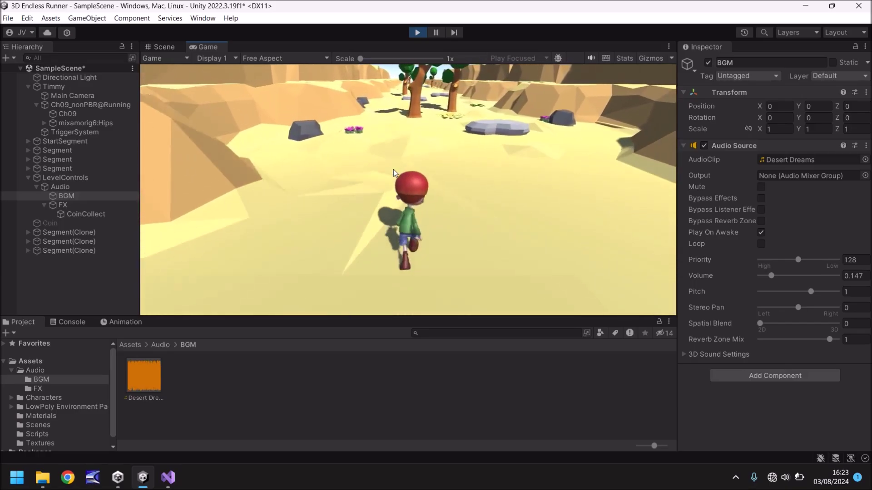
key("ctrl+p")
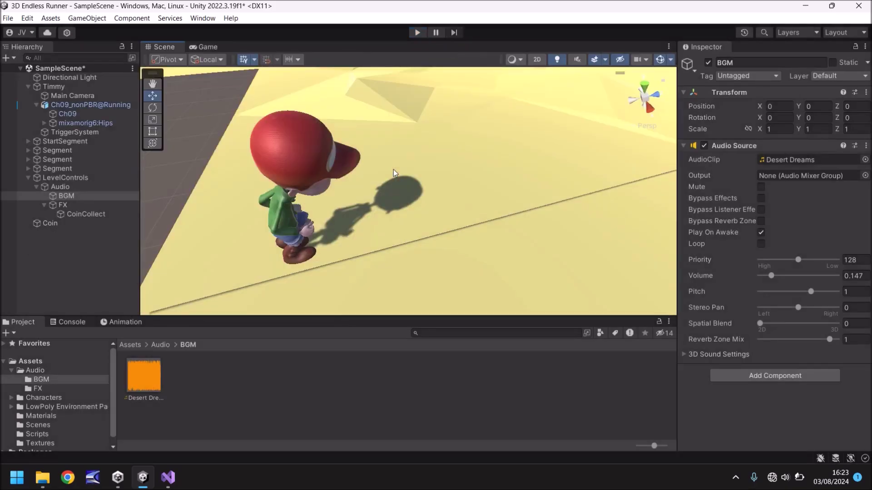